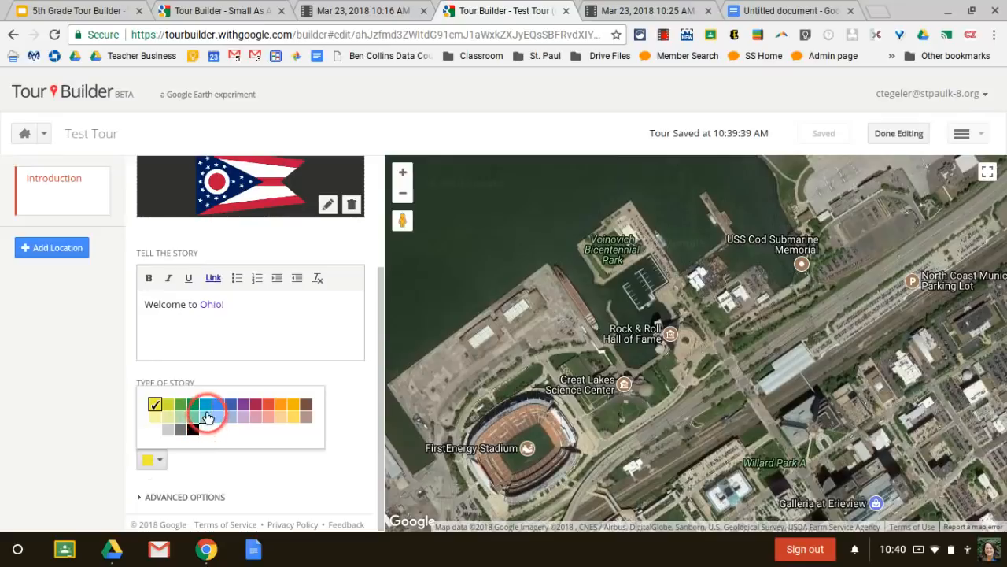
Set the tour's path color to the medium blue swatch
{"action": "left_click", "coordinate": [206, 404]}
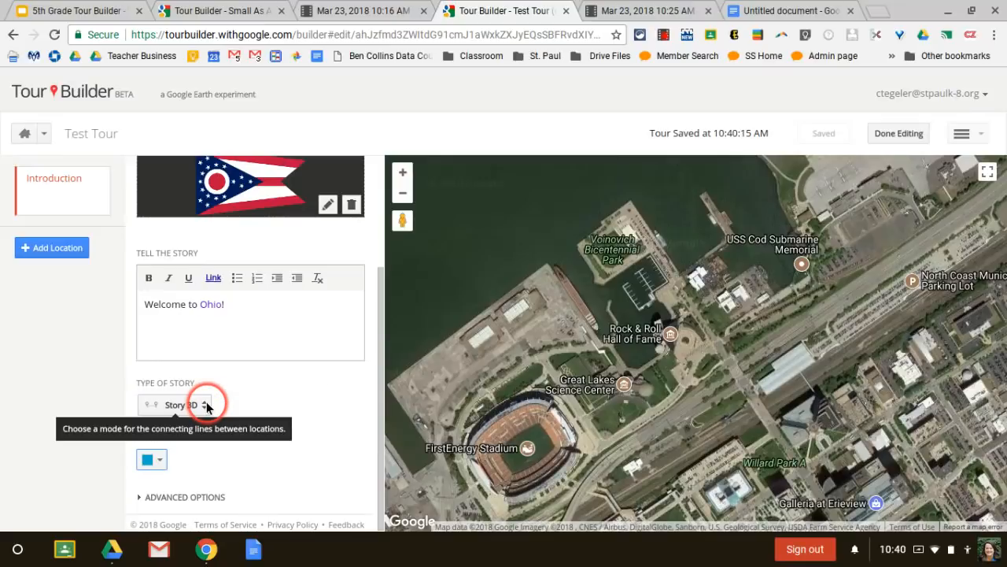
{"action": "left_click", "coordinate": [160, 462]}
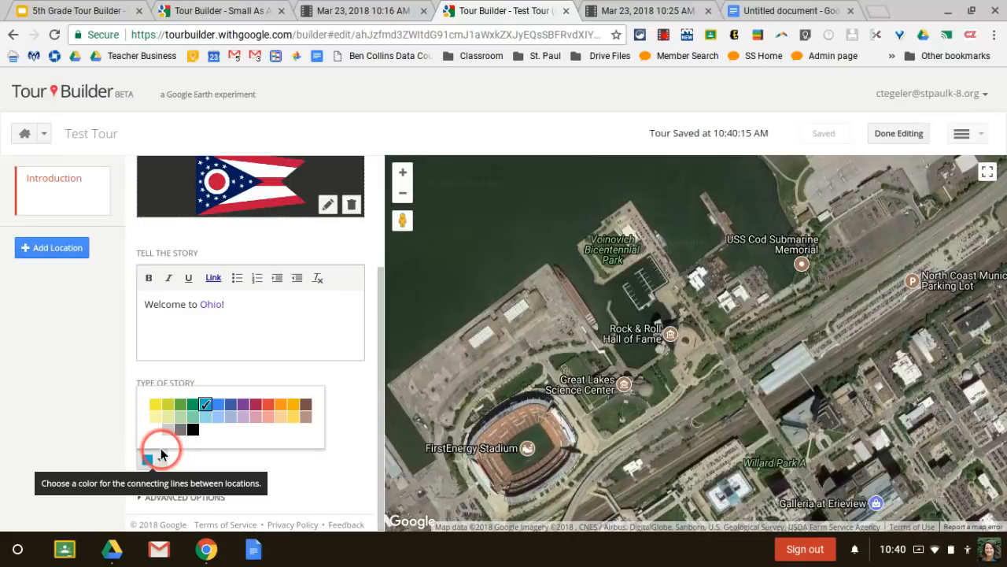
{"action": "left_click", "coordinate": [250, 477]}
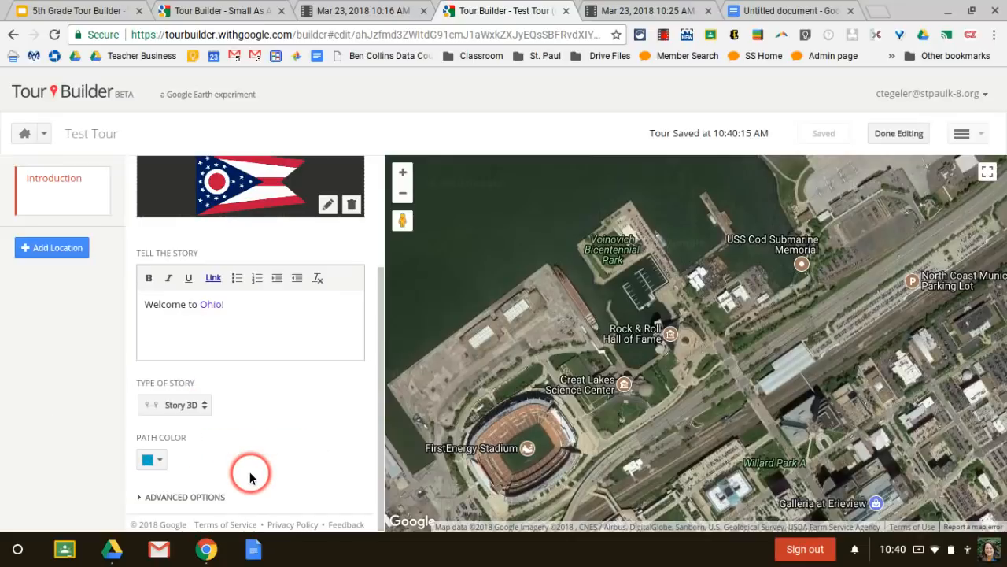
Try the Roads map style in the tour's advanced options
{"action": "left_click", "coordinate": [142, 496]}
{"action": "scroll", "coordinate": [163, 484], "scroll_direction": "down", "scroll_amount": 1}
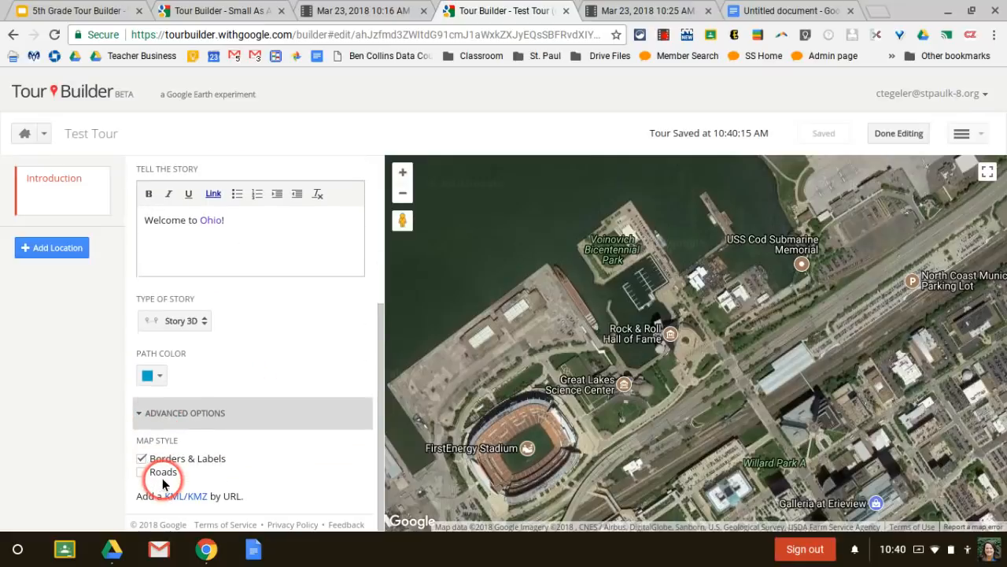
{"action": "left_click", "coordinate": [142, 472]}
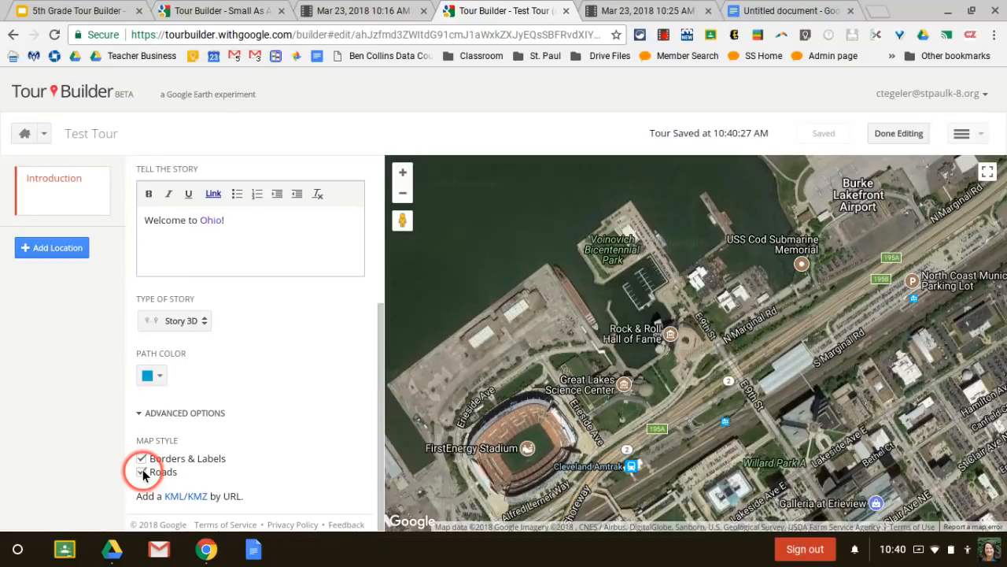
{"action": "left_click", "coordinate": [142, 472]}
{"action": "scroll", "coordinate": [202, 433], "scroll_direction": "up", "scroll_amount": 2}
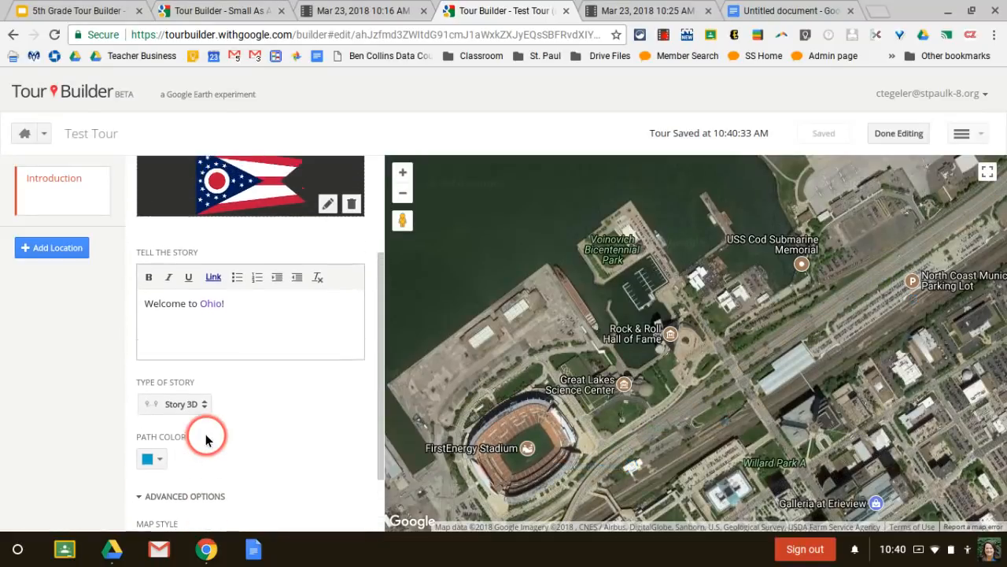
{"action": "scroll", "coordinate": [206, 439], "scroll_direction": "up", "scroll_amount": 3}
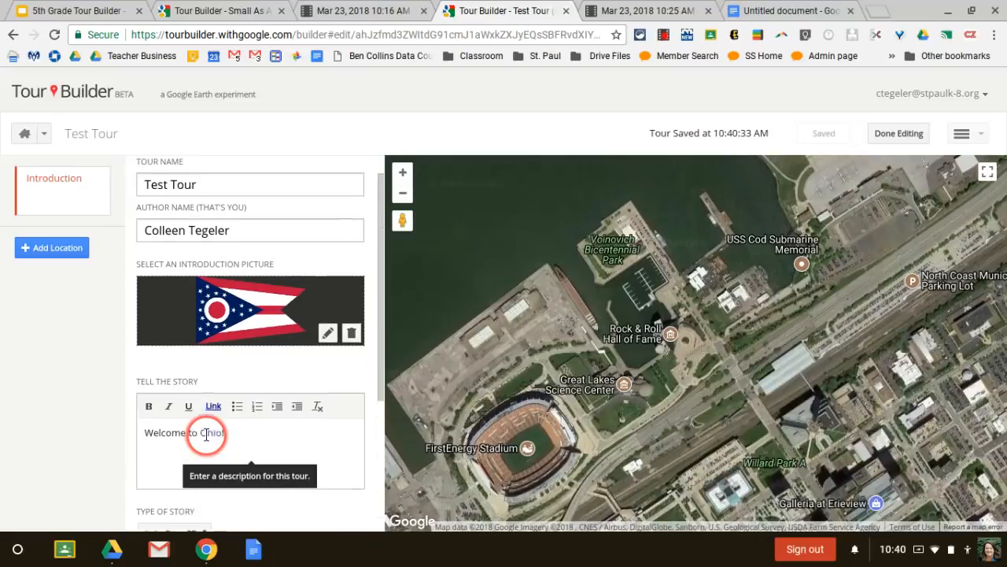
{"action": "scroll", "coordinate": [206, 437], "scroll_direction": "up", "scroll_amount": 1}
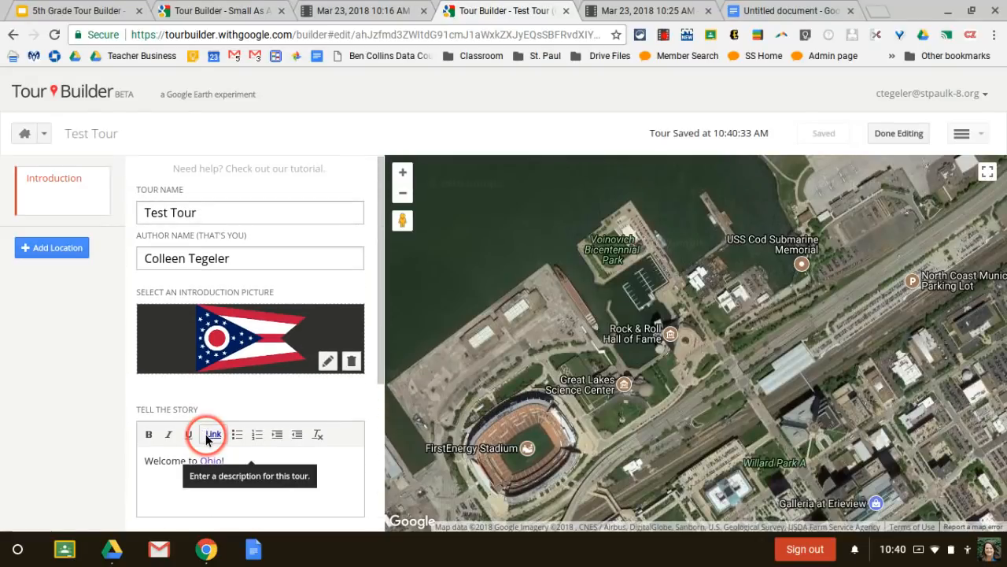
Add a new tour location by searching for "Rock and Roll Hall of Fame" and adding the Cleveland, Ohio result
{"action": "left_click", "coordinate": [54, 251]}
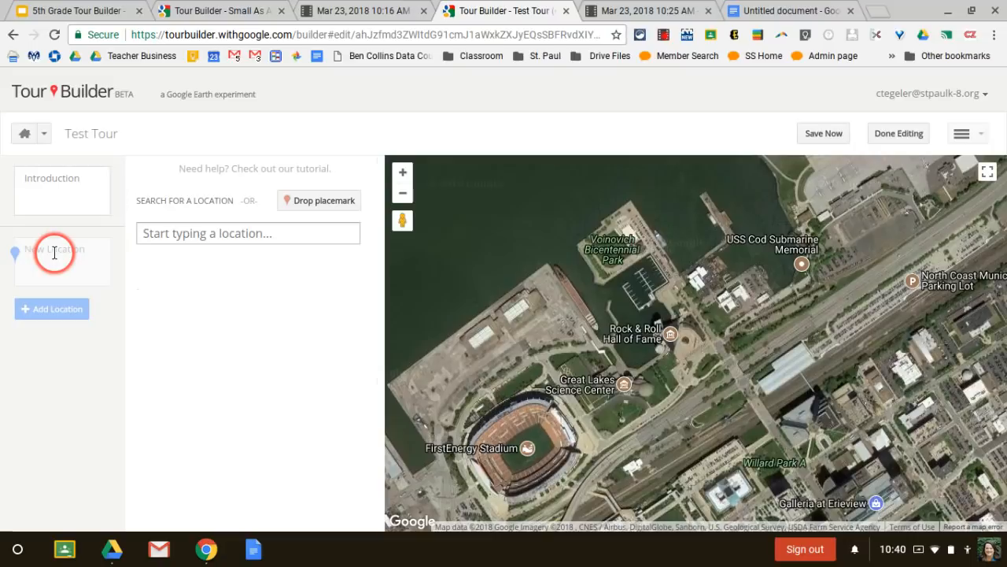
{"action": "left_click", "coordinate": [173, 233]}
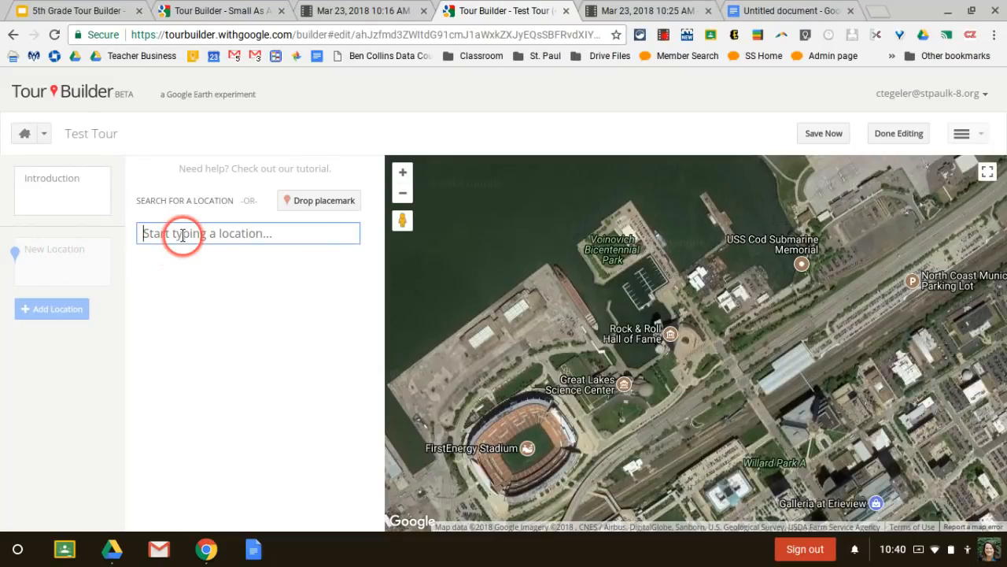
{"action": "type", "text": "Rock"}
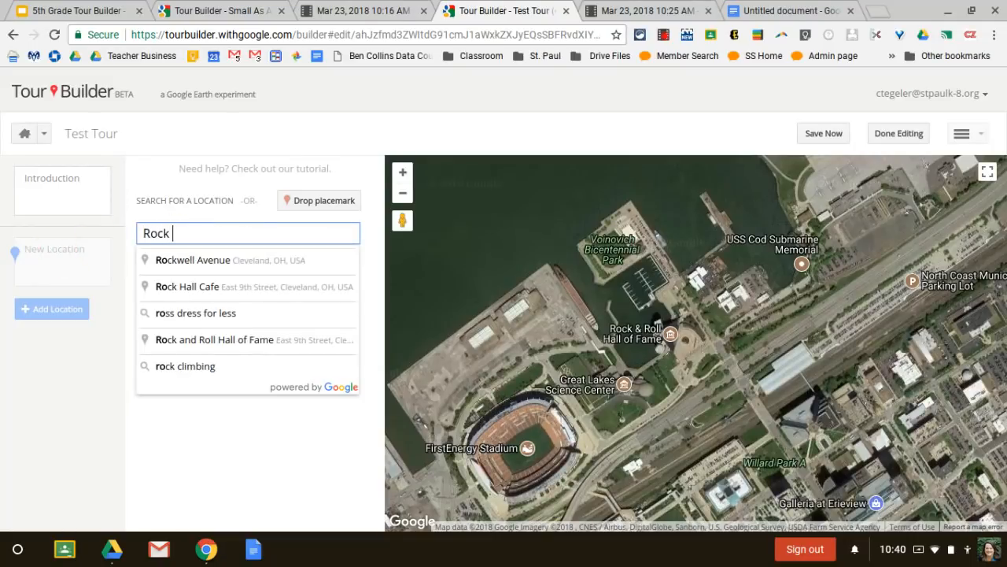
{"action": "type", "text": " and H"}
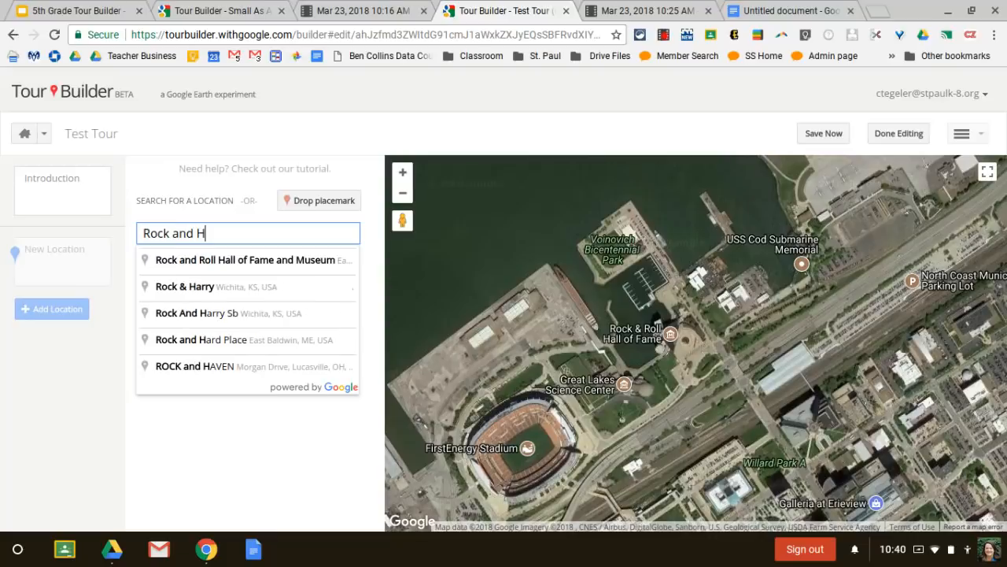
{"action": "key", "text": "BackSpace"}
{"action": "type", "text": "Roll Hal"}
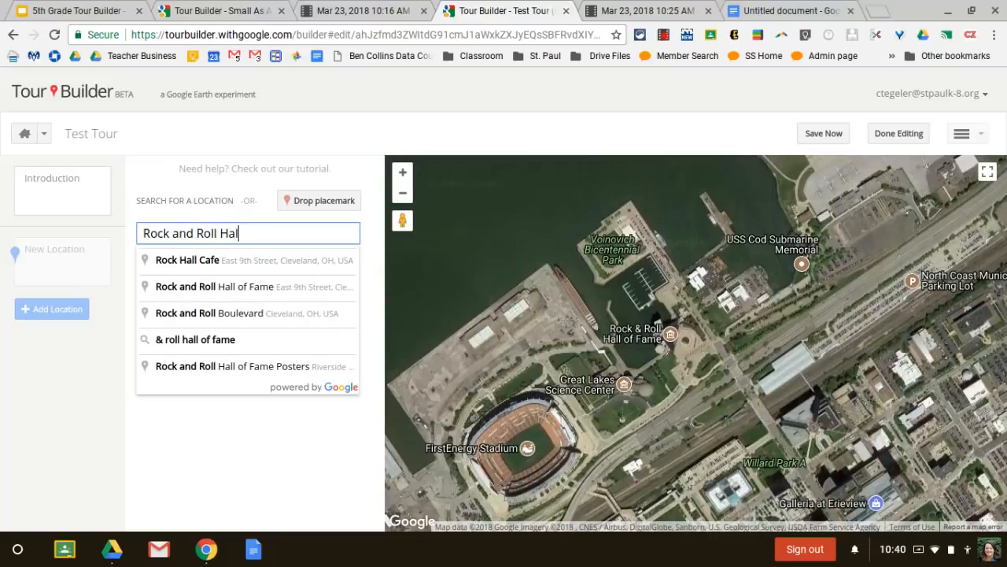
{"action": "type", "text": "l of Fame"}
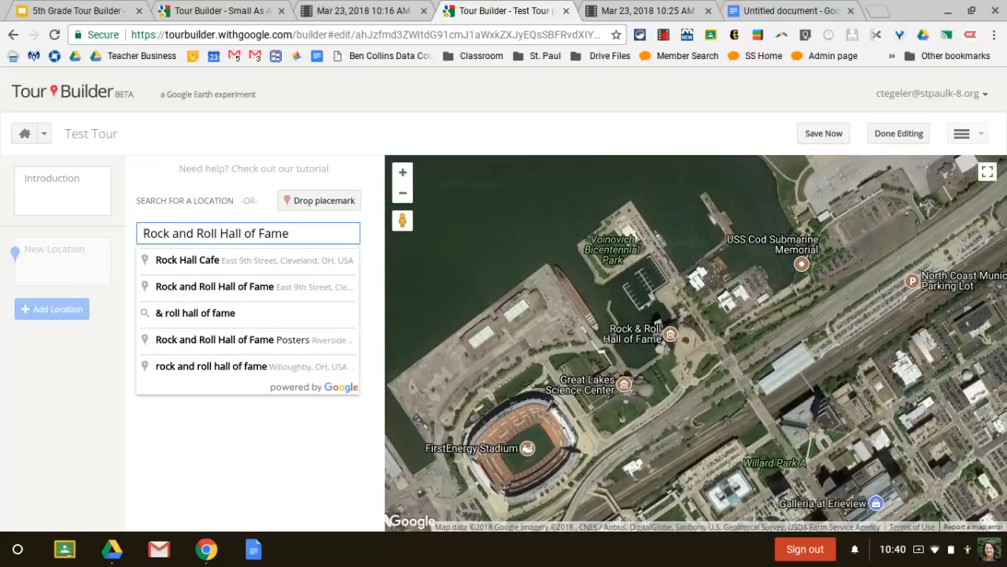
{"action": "key", "text": "Return"}
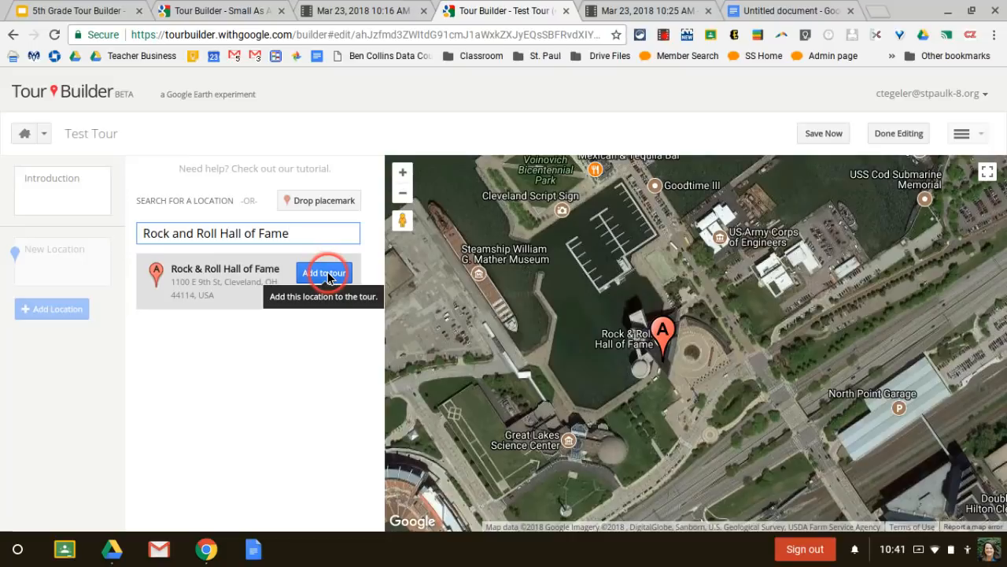
{"action": "left_click", "coordinate": [328, 276]}
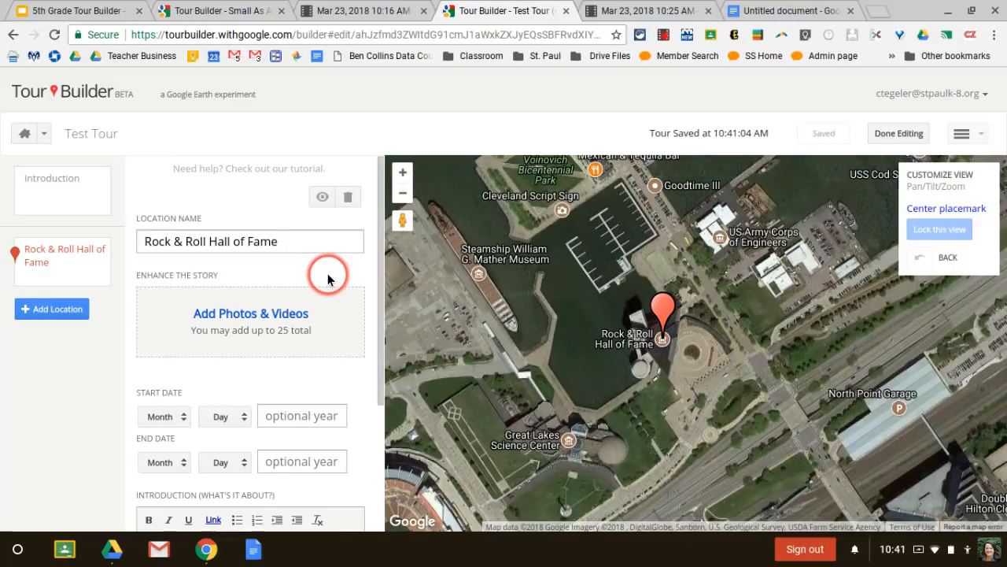
Move the placemark onto the circular plaza beside the museum and rename the location "Rock & Roll Hall of Fame, Cleveland, Ohio"
{"action": "scroll", "coordinate": [328, 276], "scroll_direction": "down", "scroll_amount": 1}
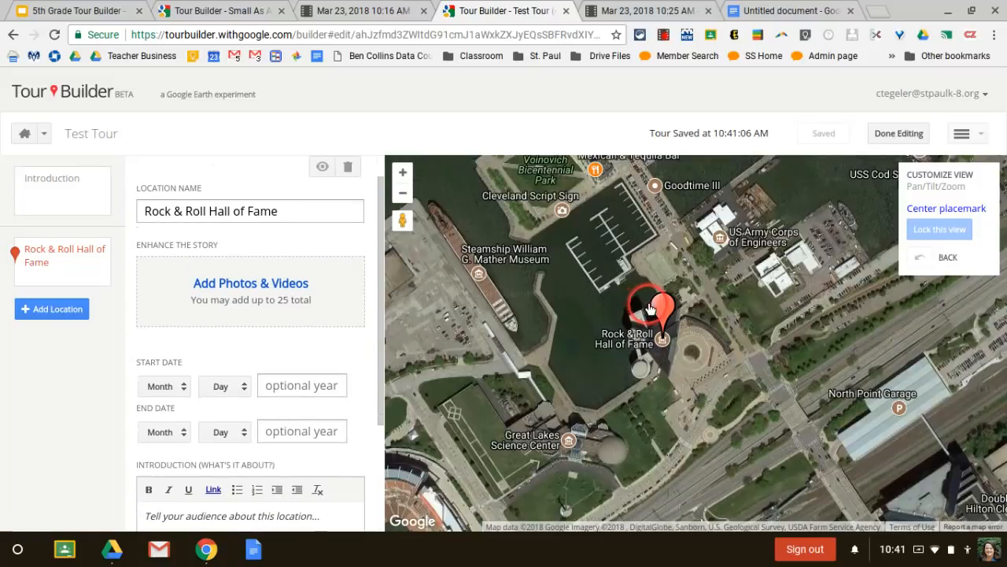
{"action": "left_click_drag", "start_coordinate": [666, 311], "coordinate": [692, 324]}
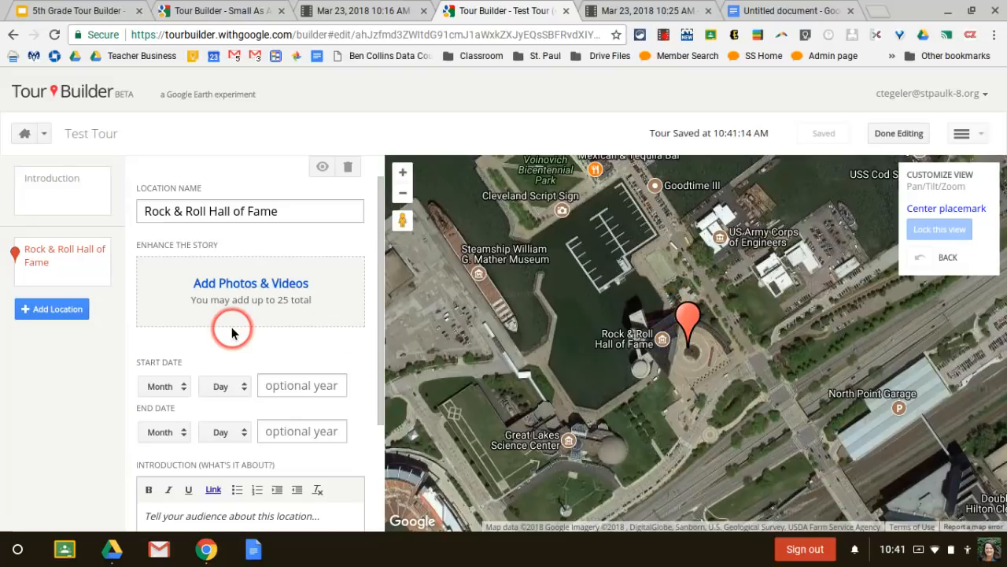
{"action": "left_click", "coordinate": [309, 206]}
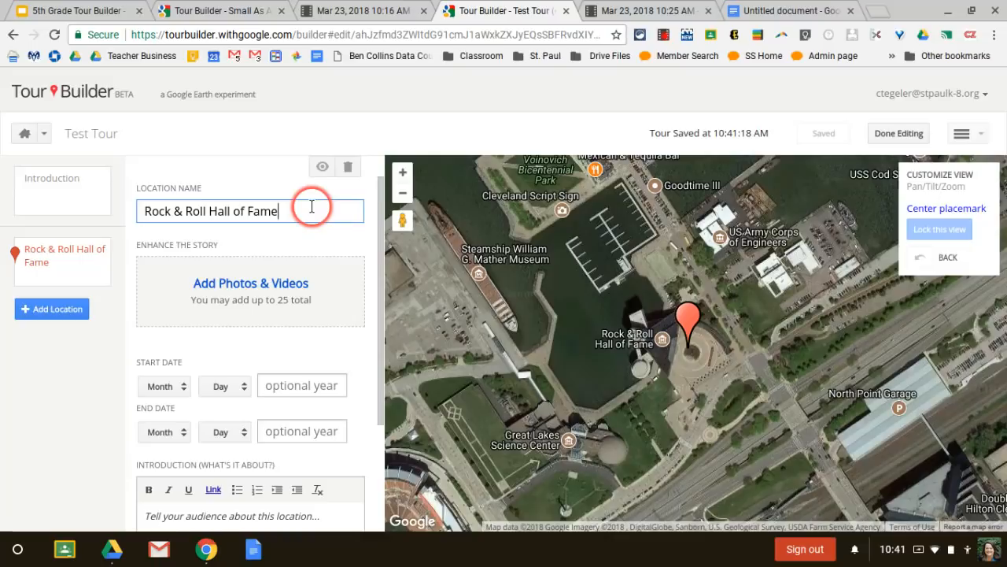
{"action": "type", "text": ", Cleve"}
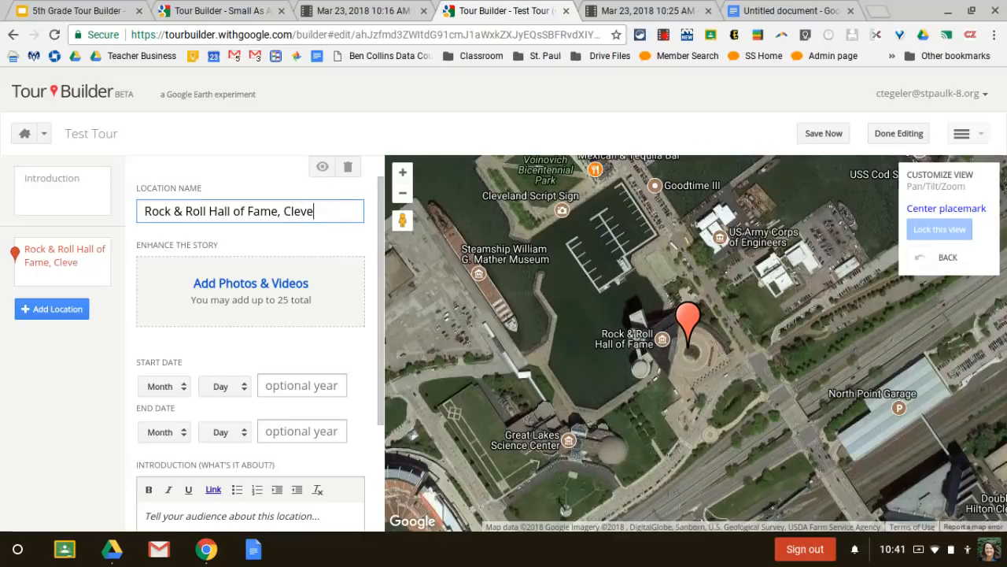
{"action": "type", "text": "land, Ohio"}
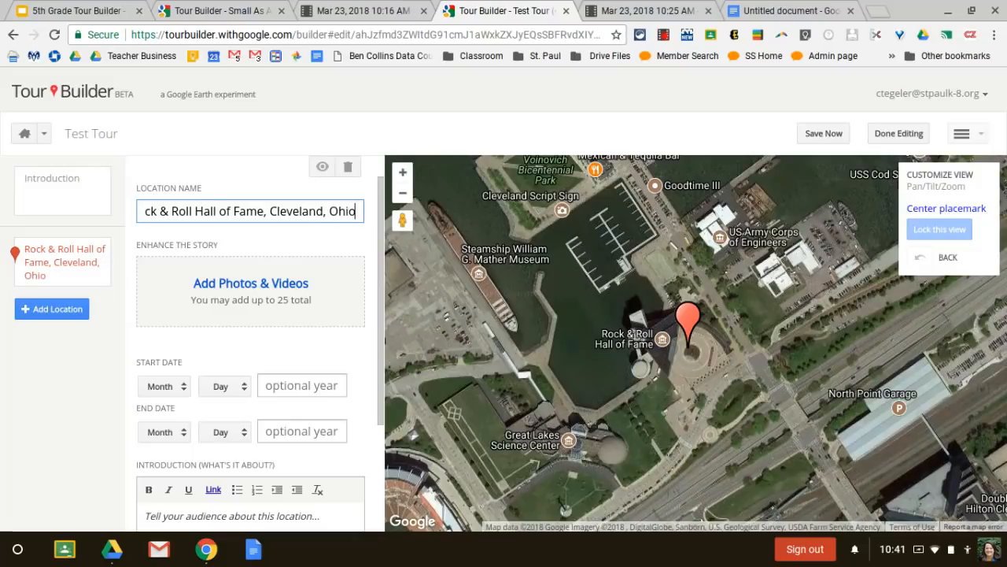
Start adding photos to the location and run a Google image search for "rock and roll hall of fame"
{"action": "scroll", "coordinate": [311, 208], "scroll_direction": "down", "scroll_amount": 1}
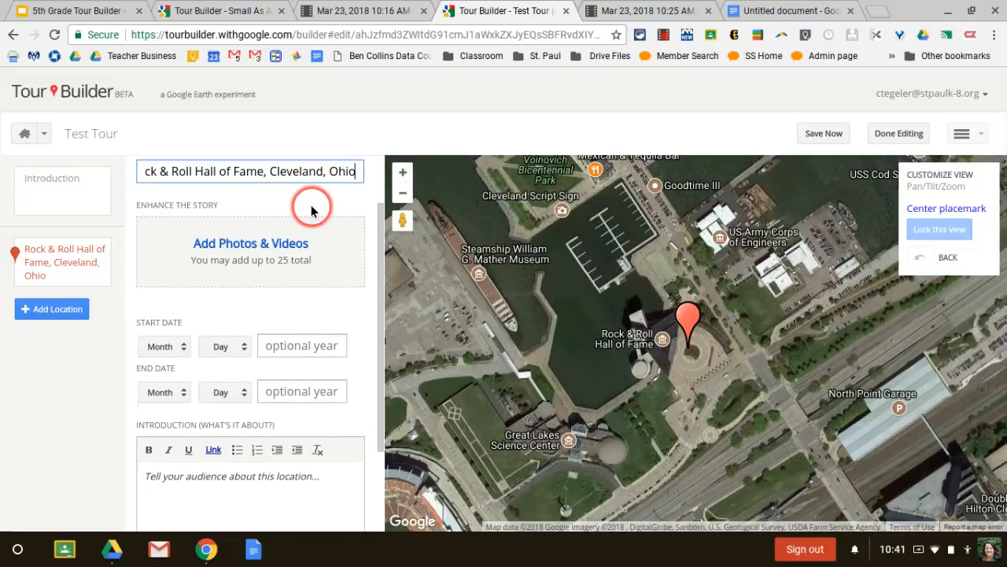
{"action": "scroll", "coordinate": [311, 210], "scroll_direction": "down", "scroll_amount": 1}
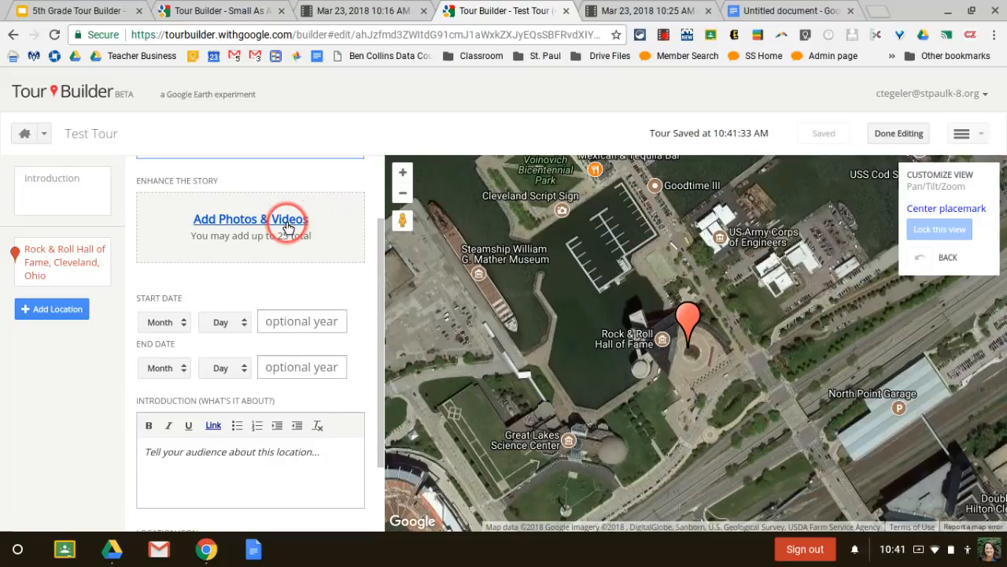
{"action": "left_click", "coordinate": [289, 227]}
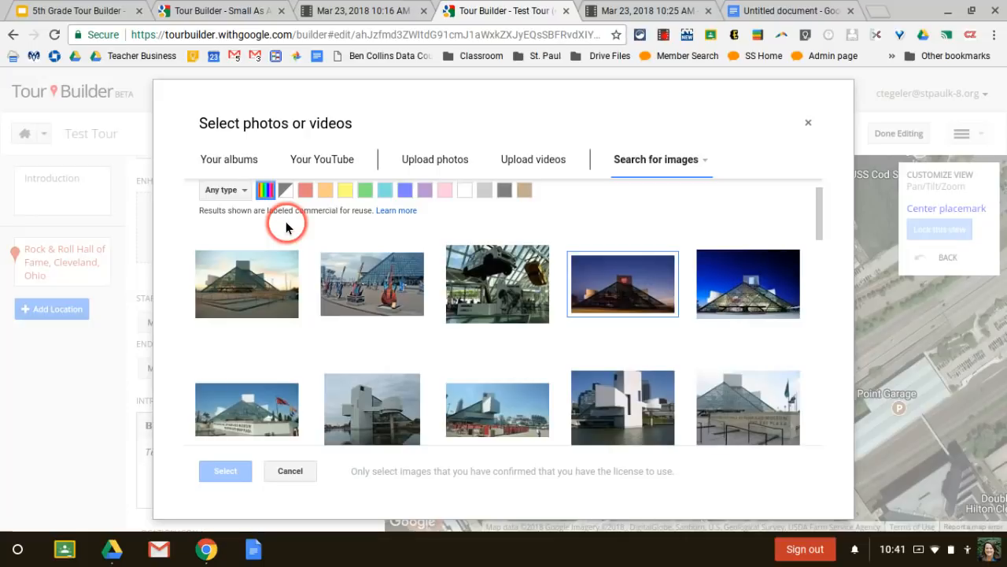
{"action": "left_click", "coordinate": [241, 161]}
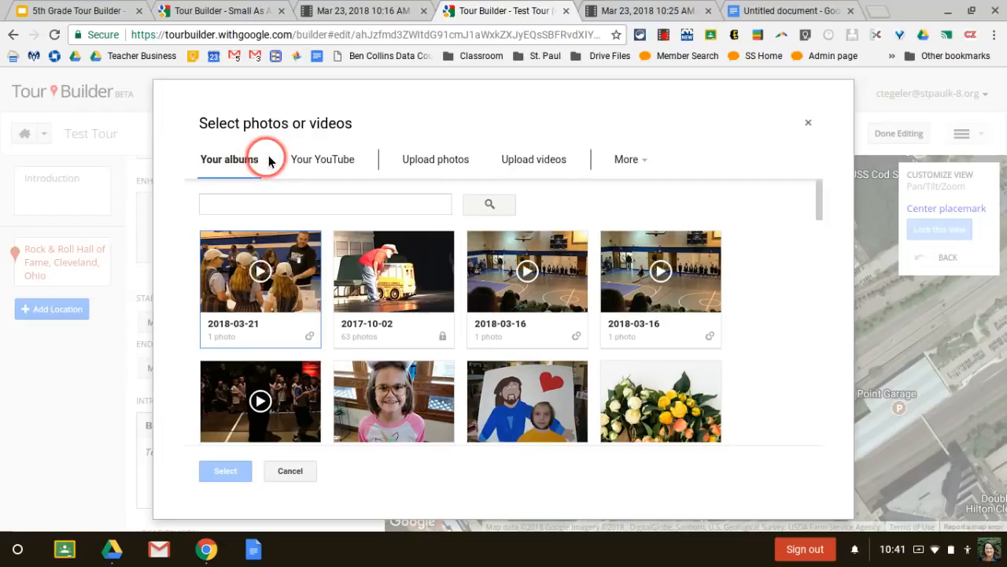
{"action": "left_click", "coordinate": [626, 160]}
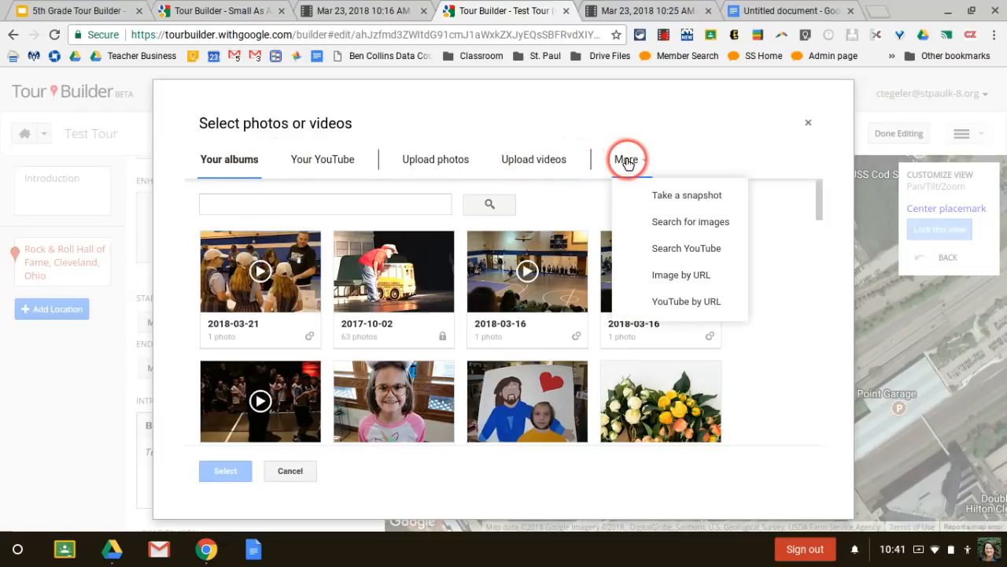
{"action": "left_click", "coordinate": [675, 223]}
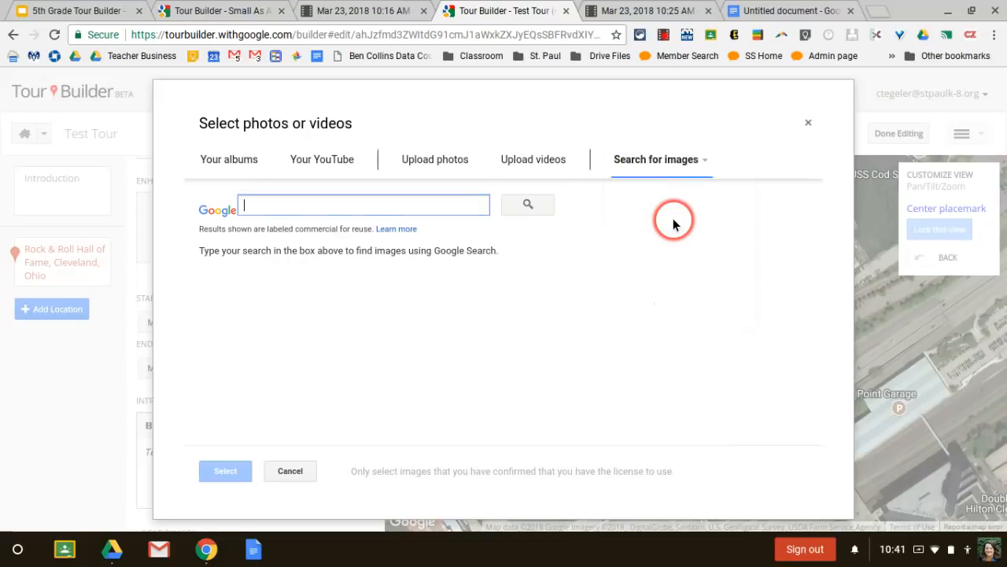
{"action": "type", "text": "rock and "}
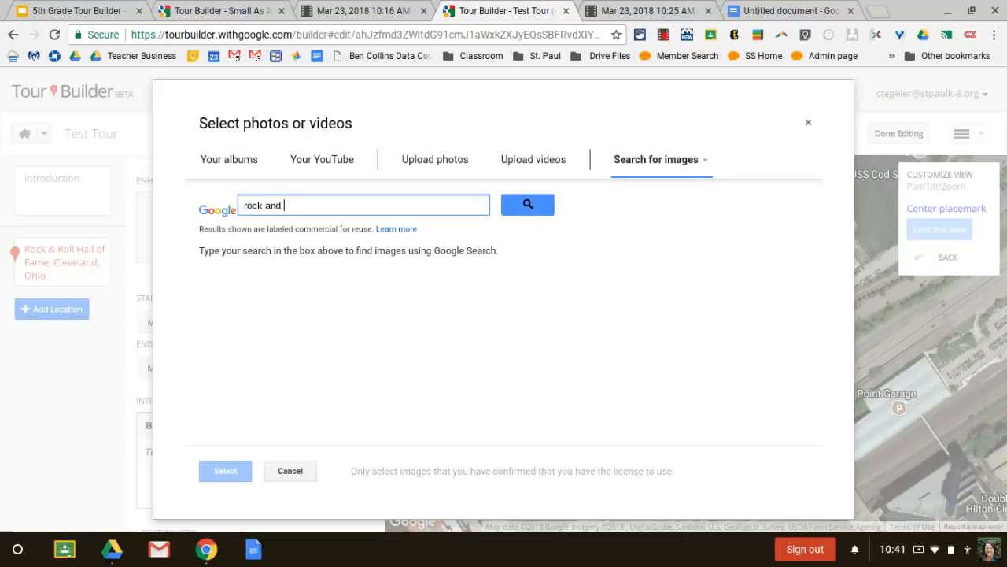
{"action": "type", "text": "roll hall of fame"}
{"action": "key", "text": "Return"}
Add two found images to the location: the outdoor guitars photo (HOF-Guitars.jpg) and the middle photo in the third row of results
{"action": "left_click", "coordinate": [582, 281]}
{"action": "left_click", "coordinate": [351, 297]}
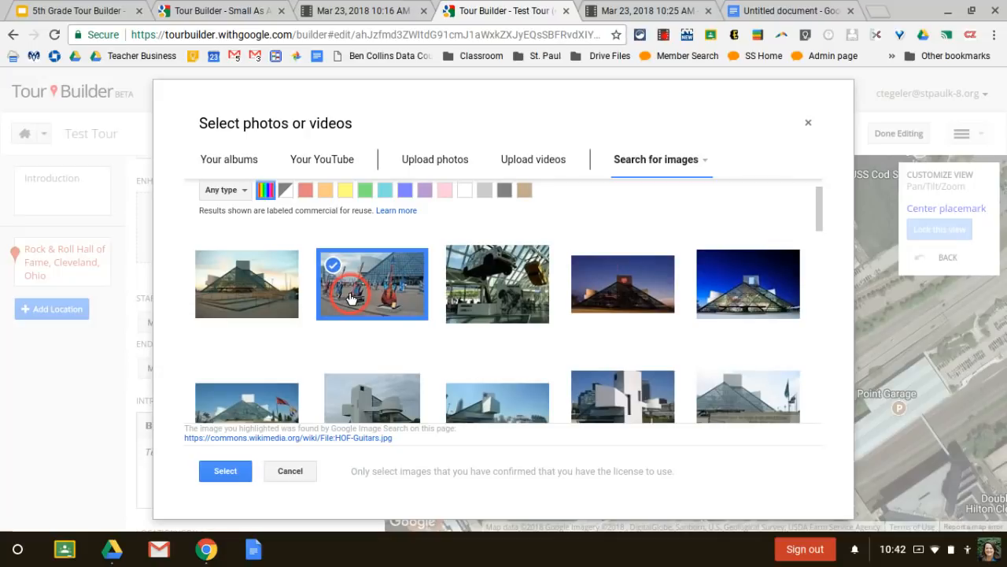
{"action": "scroll", "coordinate": [351, 297], "scroll_direction": "down", "scroll_amount": 2}
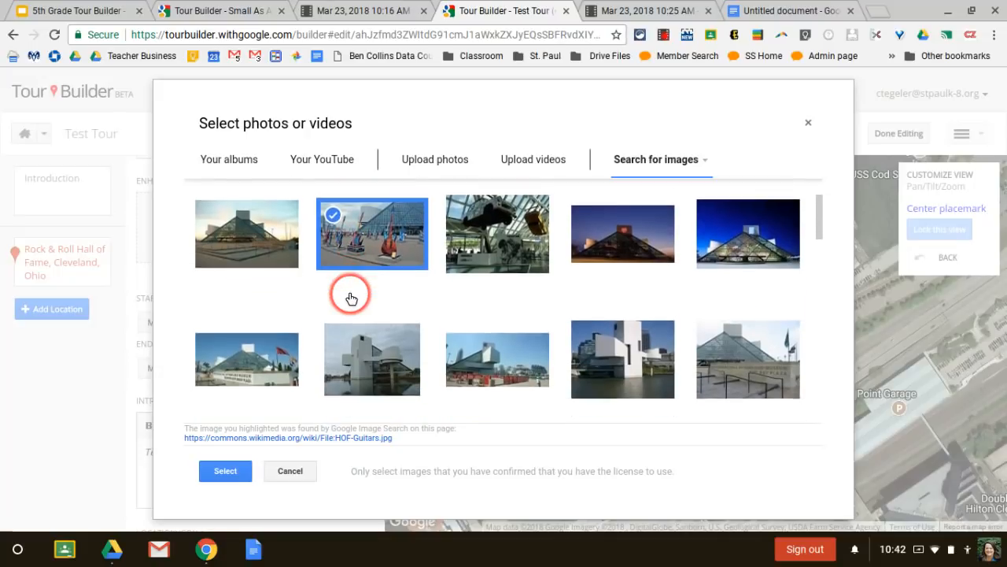
{"action": "scroll", "coordinate": [351, 297], "scroll_direction": "down", "scroll_amount": 2}
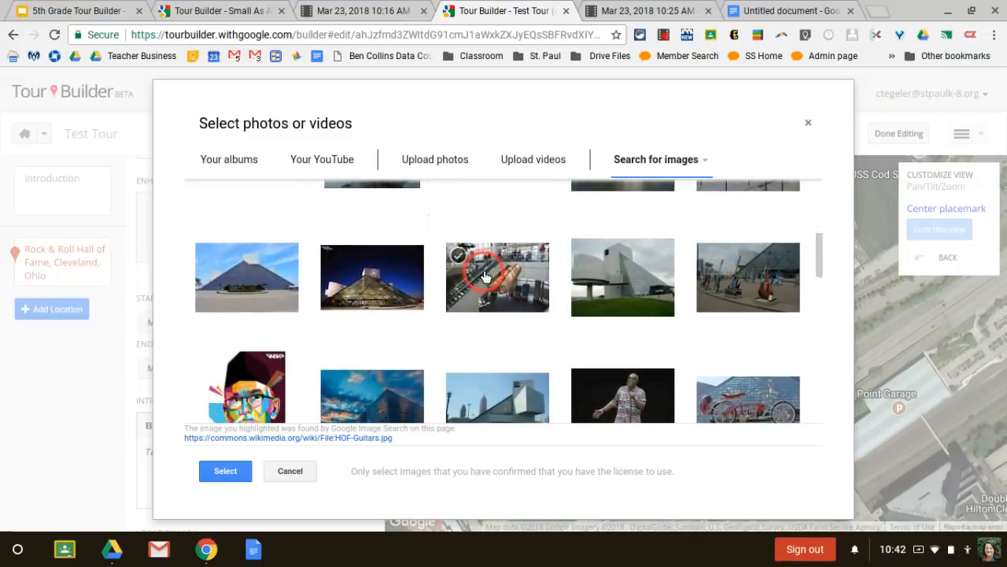
{"action": "left_click", "coordinate": [486, 277]}
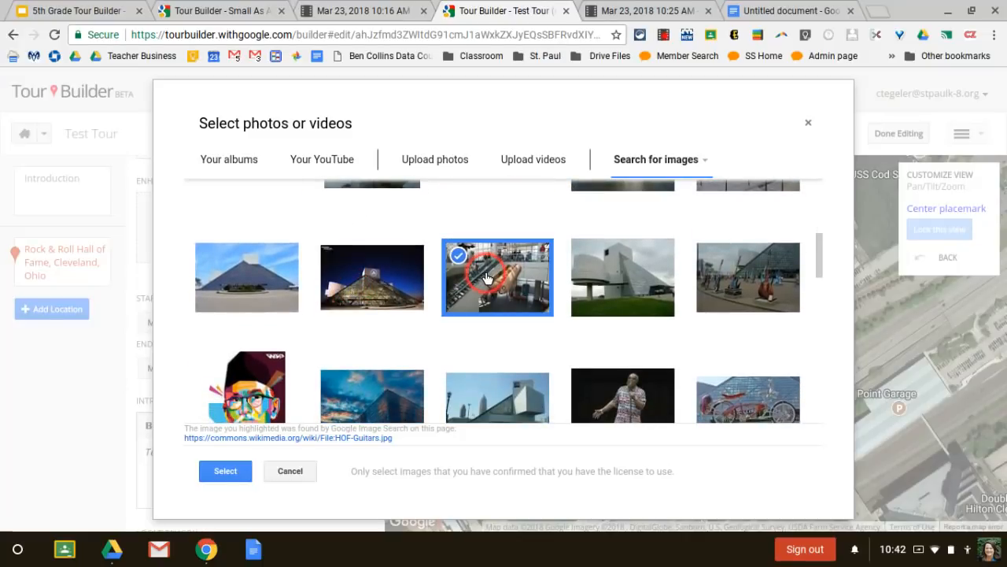
{"action": "scroll", "coordinate": [486, 277], "scroll_direction": "up", "scroll_amount": 3}
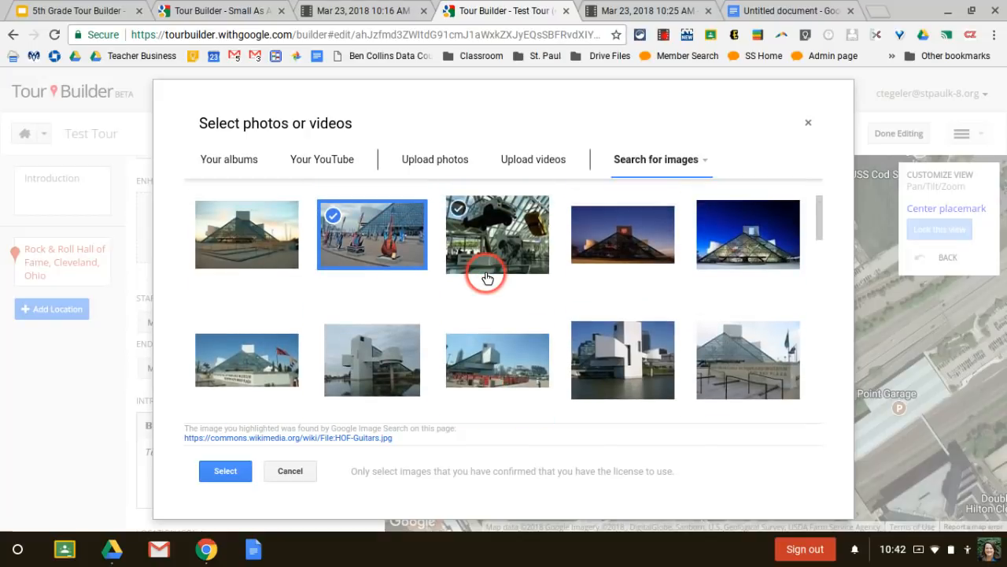
{"action": "left_click", "coordinate": [225, 471]}
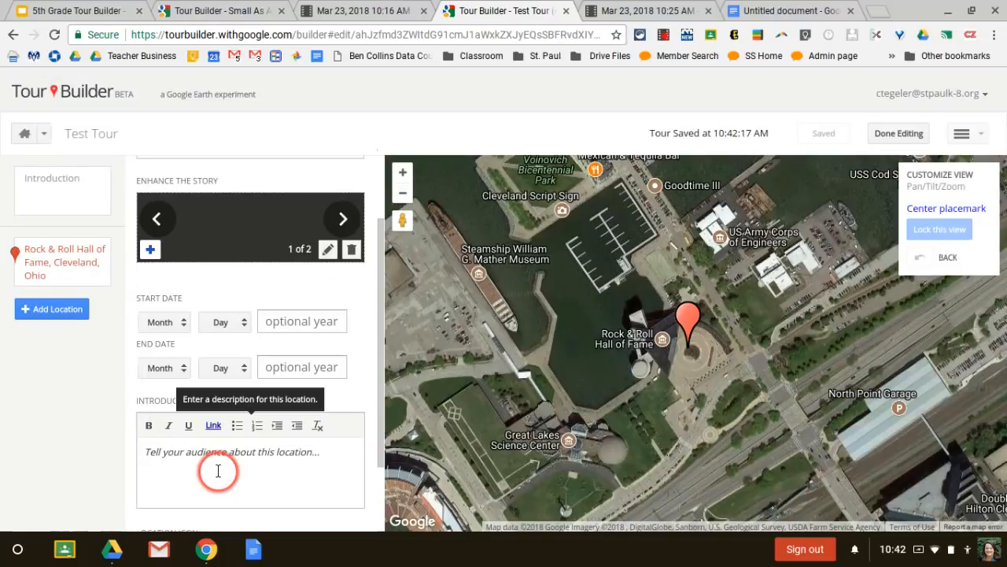
{"action": "scroll", "coordinate": [218, 471], "scroll_direction": "up", "scroll_amount": 1}
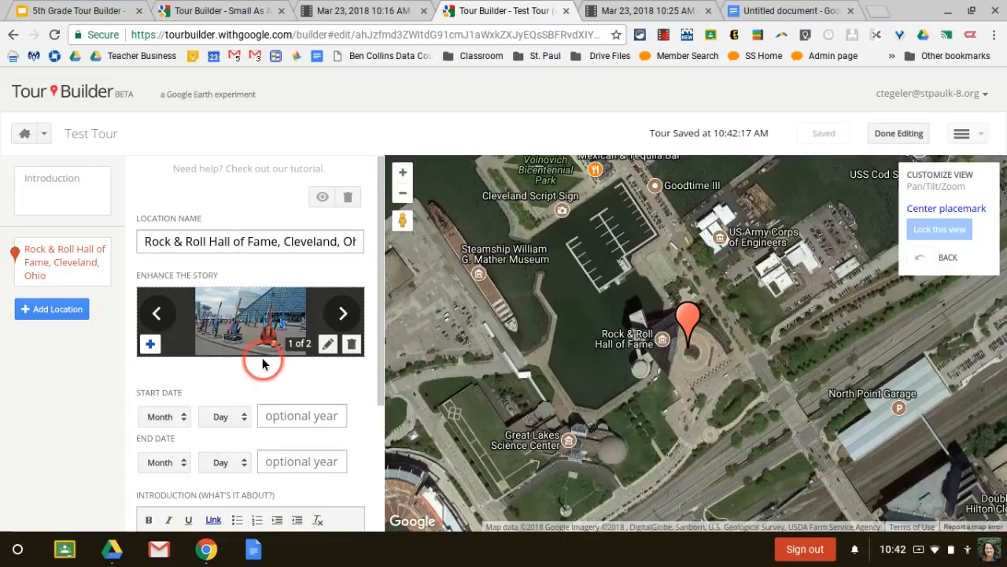
Show the location's second photo, look over the start and end date fields, and place the cursor in the introduction
{"action": "left_click", "coordinate": [343, 313]}
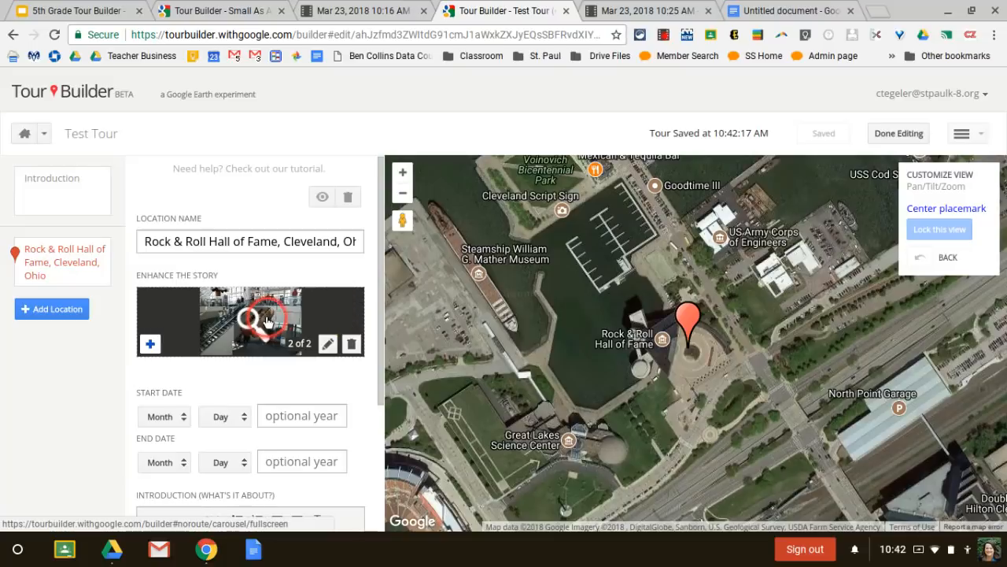
{"action": "scroll", "coordinate": [264, 326], "scroll_direction": "down", "scroll_amount": 2}
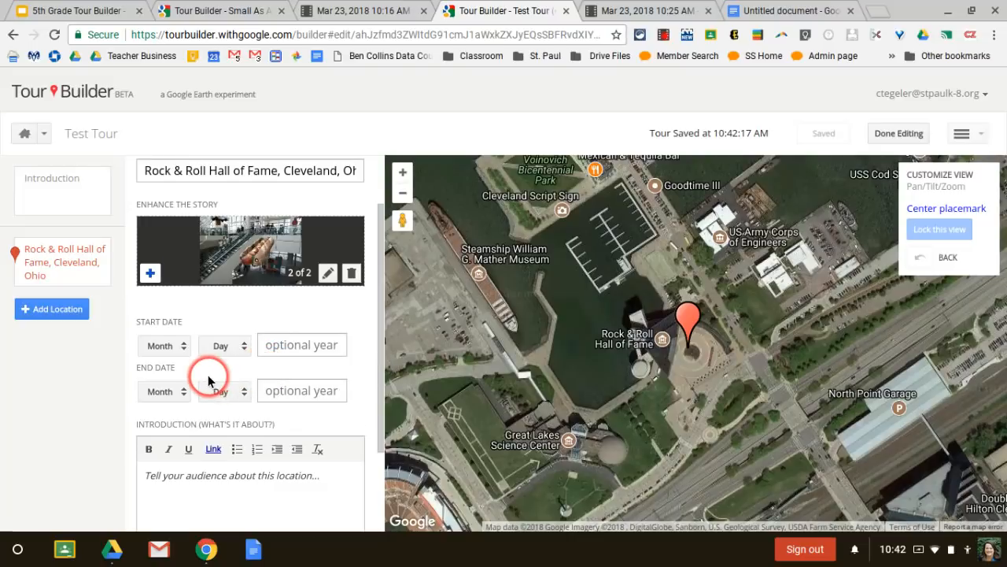
{"action": "scroll", "coordinate": [209, 378], "scroll_direction": "down", "scroll_amount": 2}
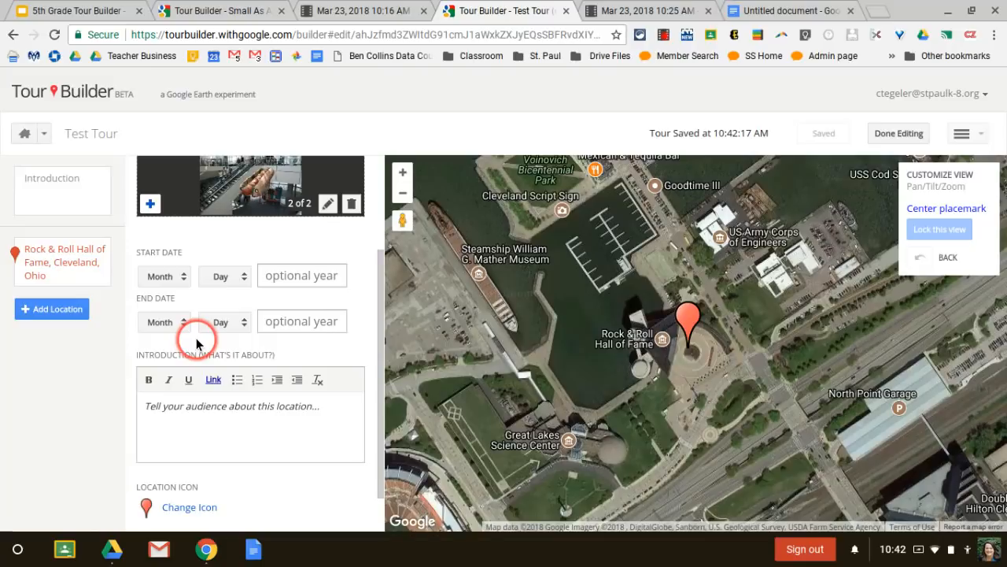
{"action": "scroll", "coordinate": [197, 342], "scroll_direction": "down", "scroll_amount": 1}
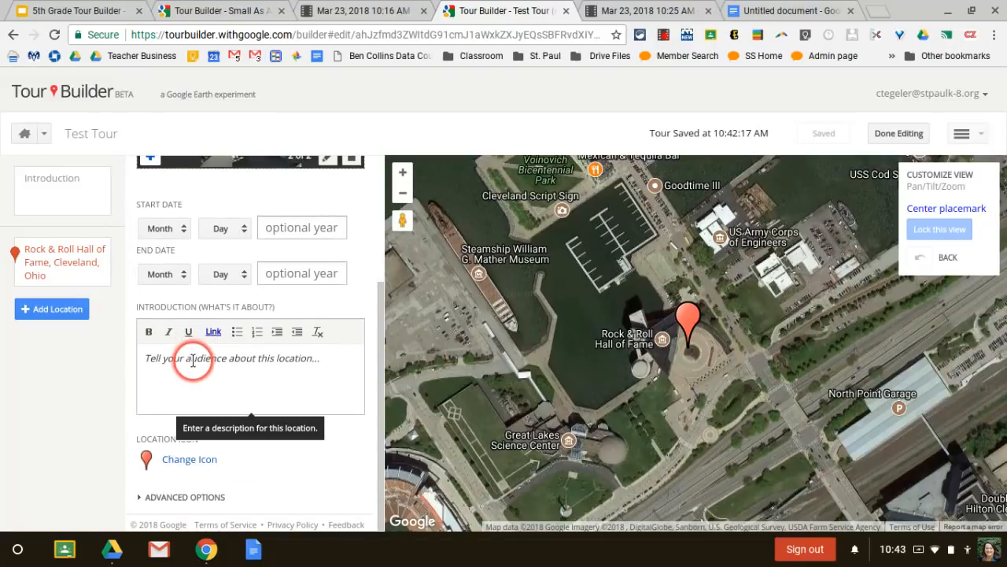
{"action": "left_click", "coordinate": [193, 362]}
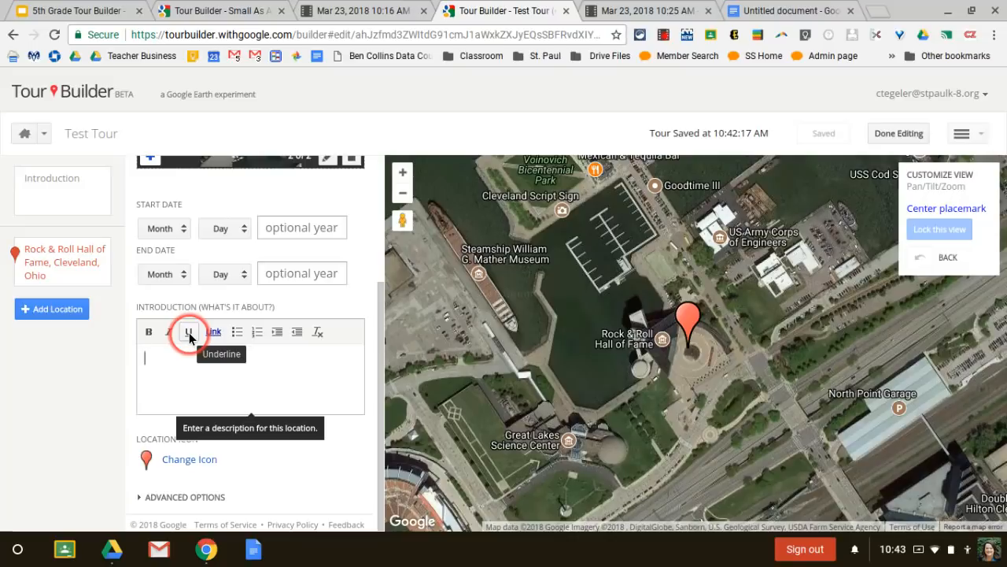
Change the location icon, trying the plain blue marker and the flag before choosing the turquoise marker with a black dot
{"action": "left_click", "coordinate": [150, 460]}
{"action": "left_click", "coordinate": [440, 170]}
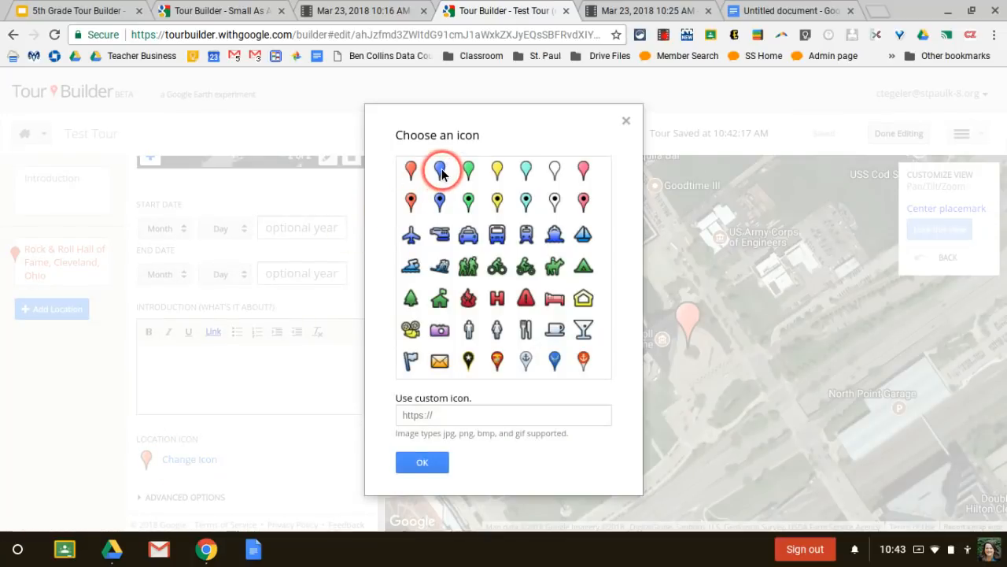
{"action": "left_click", "coordinate": [203, 466]}
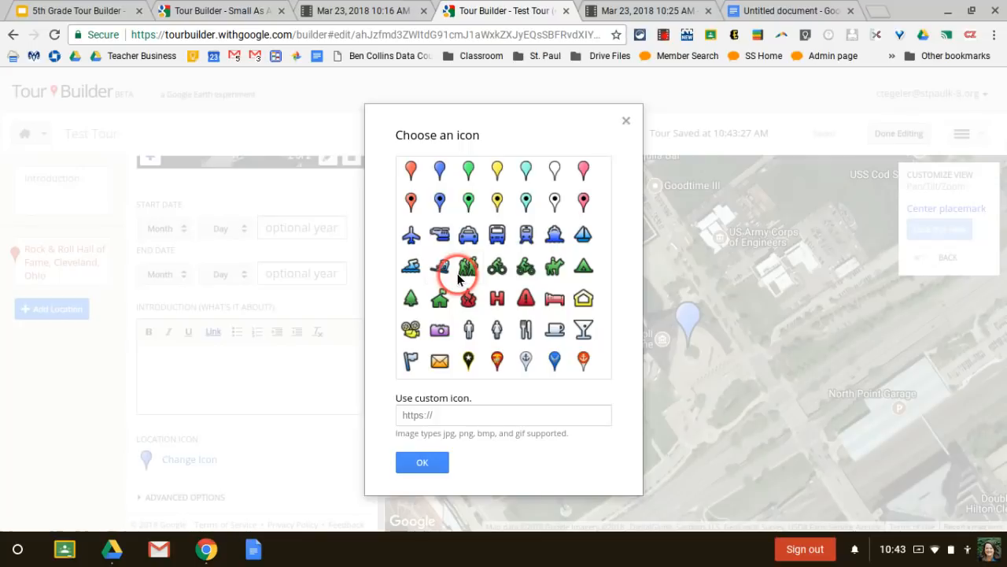
{"action": "left_click", "coordinate": [411, 361]}
{"action": "left_click", "coordinate": [187, 460]}
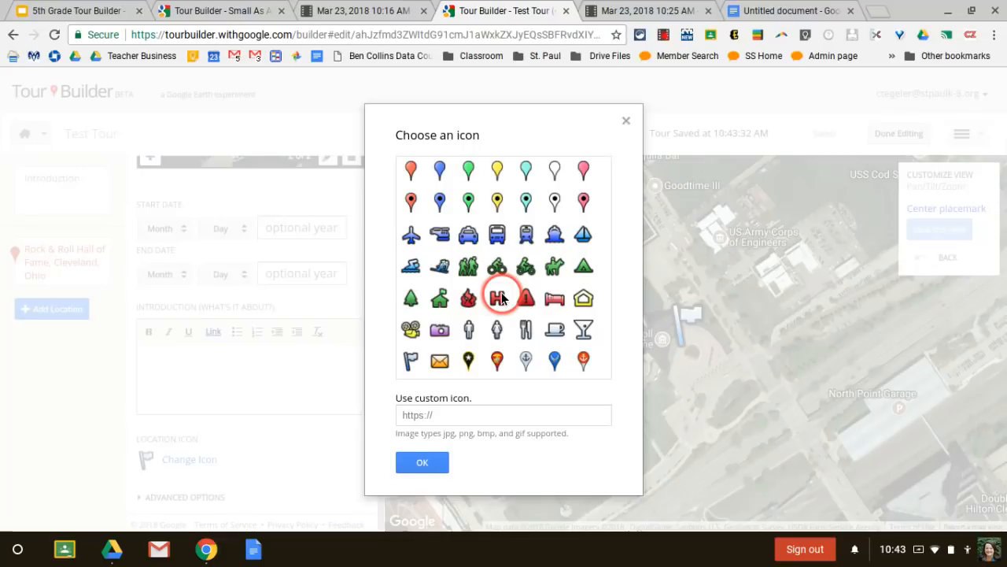
{"action": "left_click", "coordinate": [525, 199]}
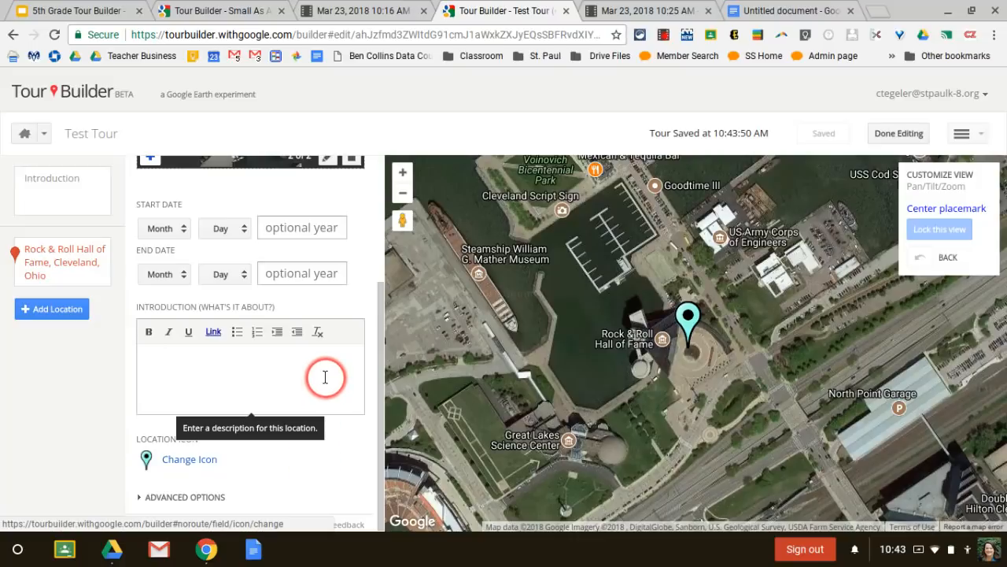
Switch to the untitled Google Docs document and copy its Rock and Roll Hall of Fame sentence together with the museum picture
{"action": "left_click", "coordinate": [791, 10]}
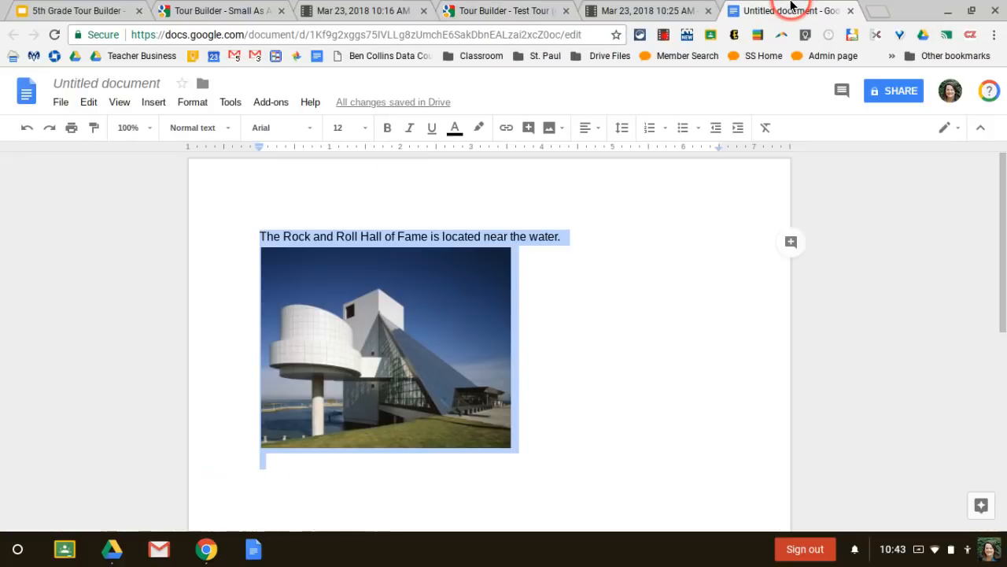
{"action": "left_click", "coordinate": [634, 243]}
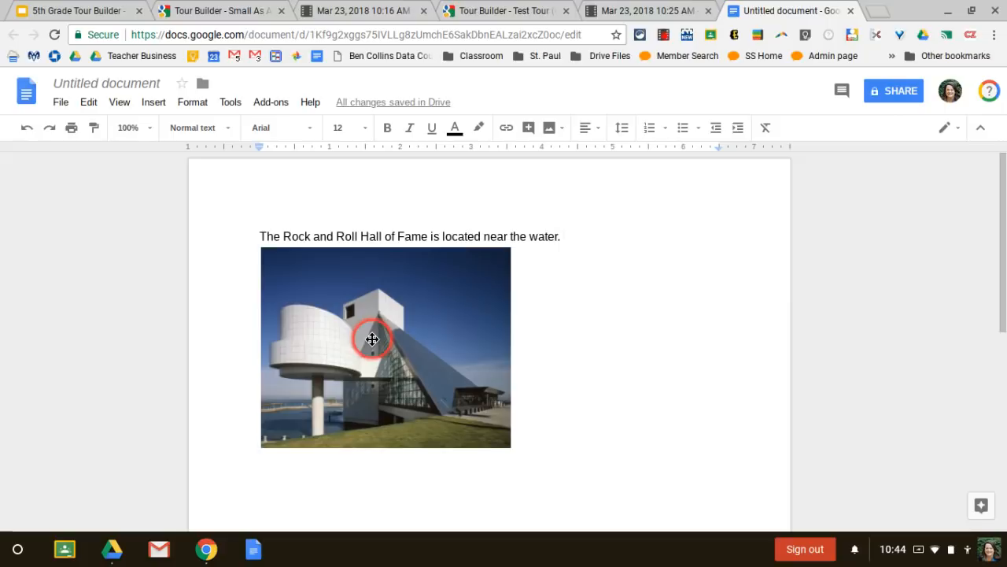
{"action": "key", "text": "ctrl+a"}
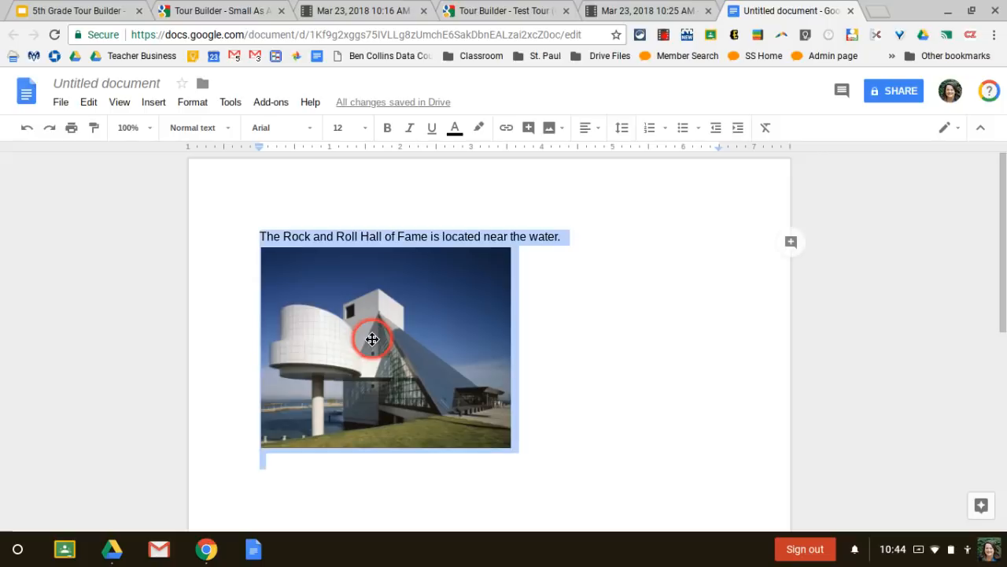
{"action": "left_click", "coordinate": [566, 415]}
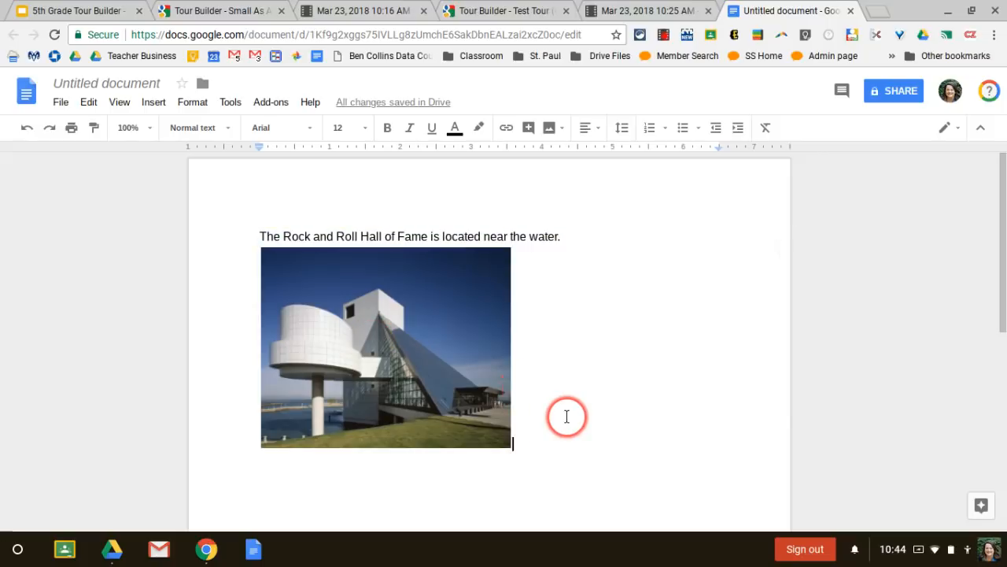
{"action": "right_click", "coordinate": [566, 415]}
{"action": "left_click", "coordinate": [251, 246]}
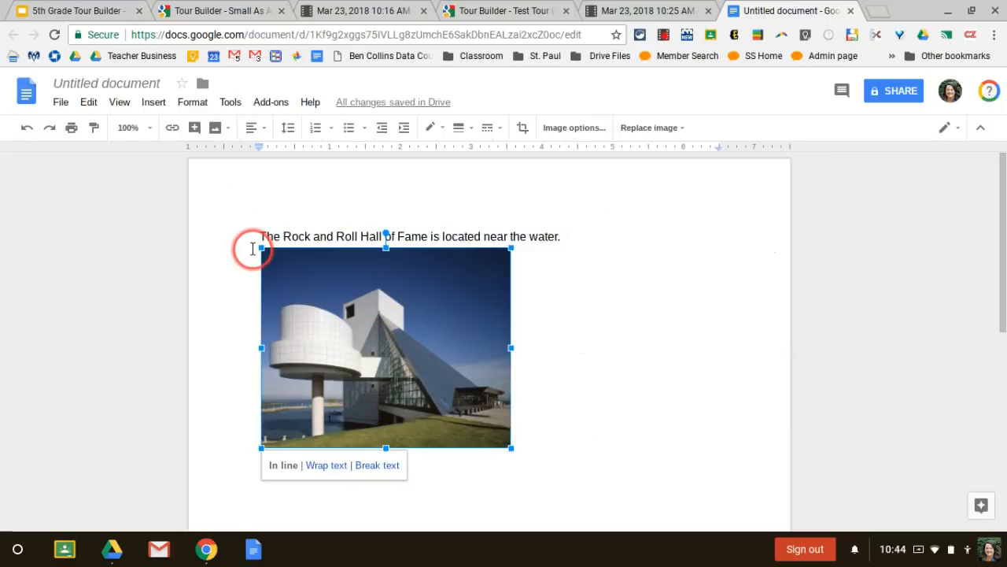
{"action": "key", "text": "ctrl+a"}
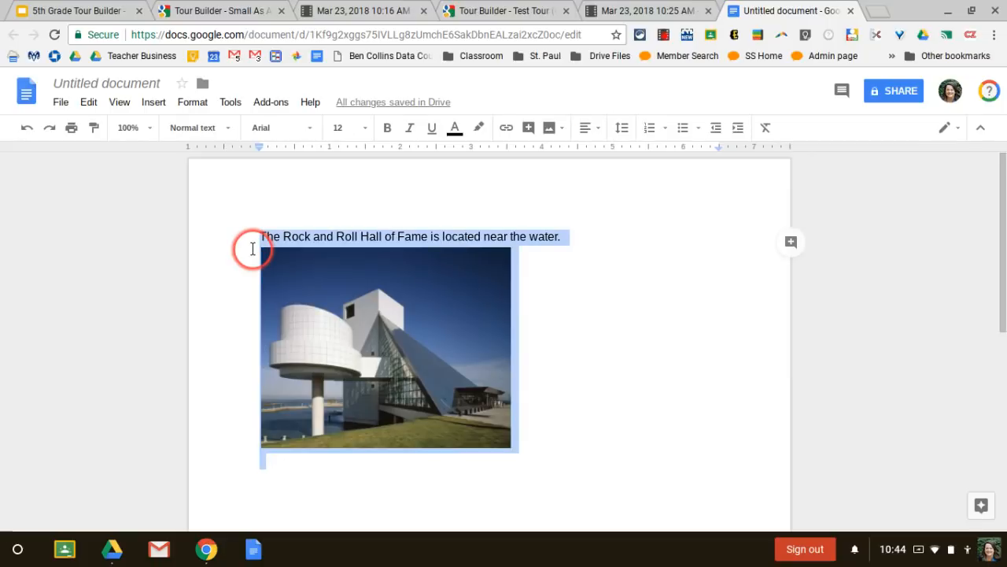
Return to Test Tour in Tour Builder and paste the copied sentence and museum picture into the location's introduction
{"action": "left_click", "coordinate": [216, 13]}
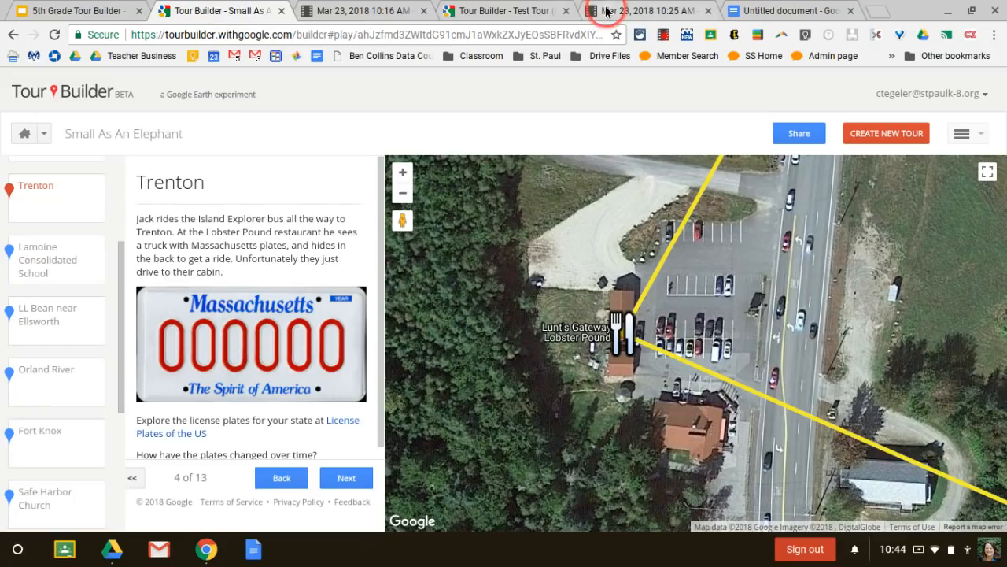
{"action": "left_click", "coordinate": [520, 14]}
{"action": "left_click", "coordinate": [231, 375]}
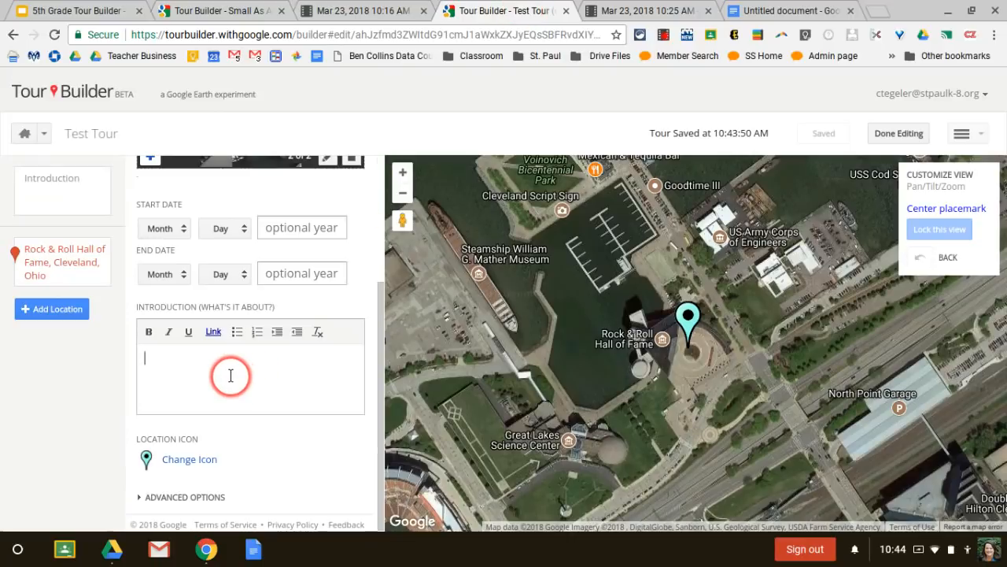
{"action": "key", "text": "ctrl+v"}
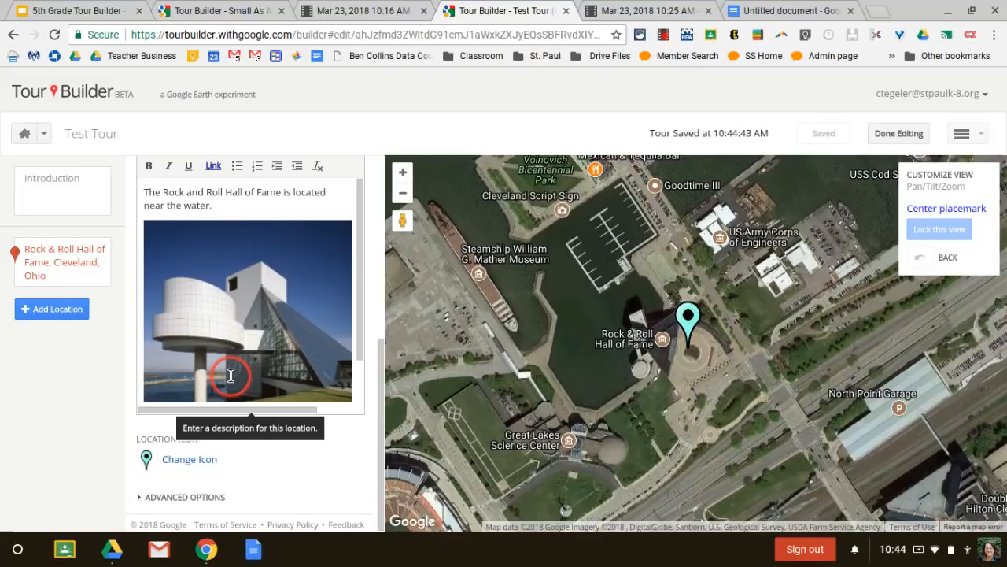
{"action": "scroll", "coordinate": [231, 376], "scroll_direction": "up", "scroll_amount": 3}
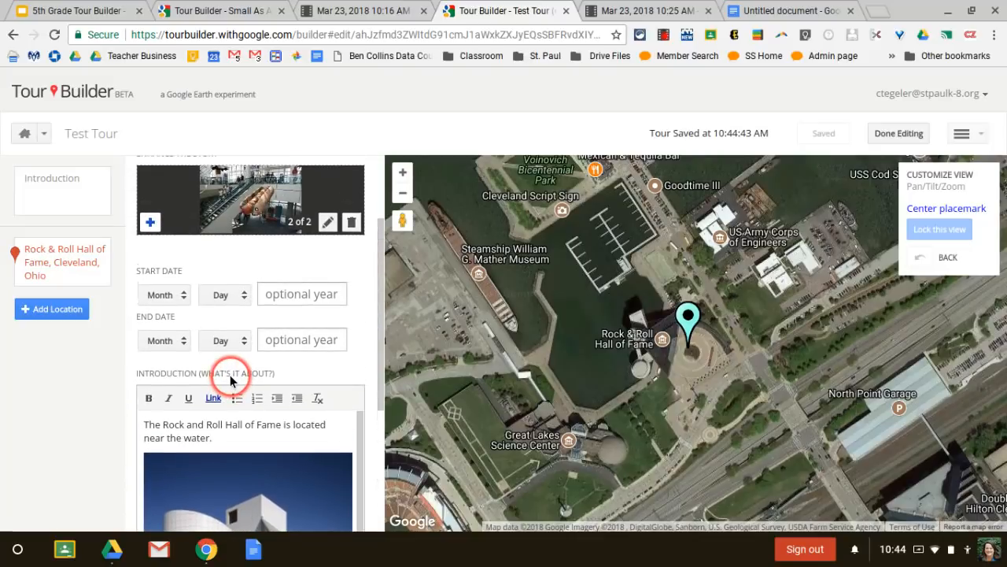
Examine the description, picture and link of the Trenton stop in the Small As An Elephant tour, and return to Test Tour
{"action": "left_click", "coordinate": [237, 16]}
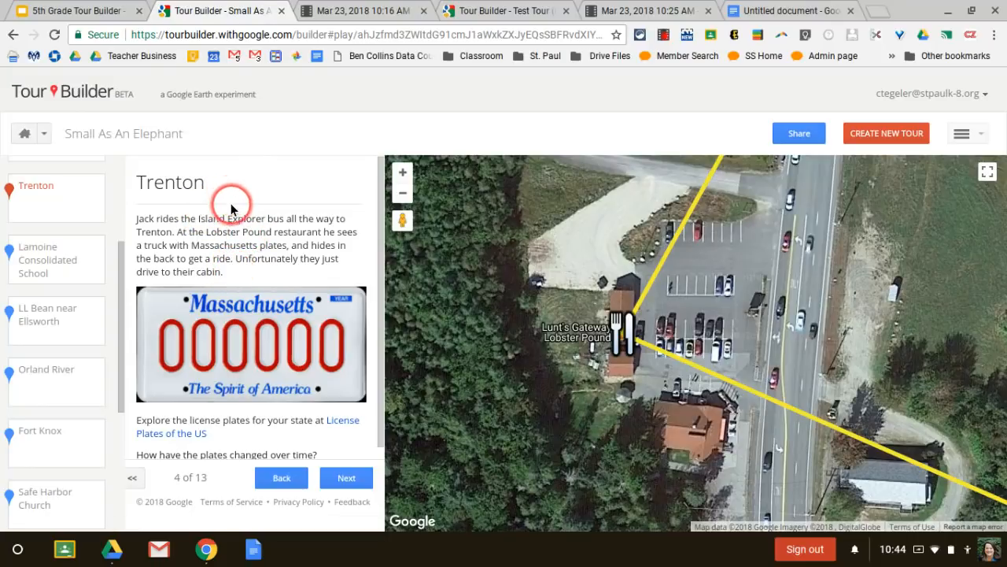
{"action": "scroll", "coordinate": [231, 208], "scroll_direction": "down", "scroll_amount": 1}
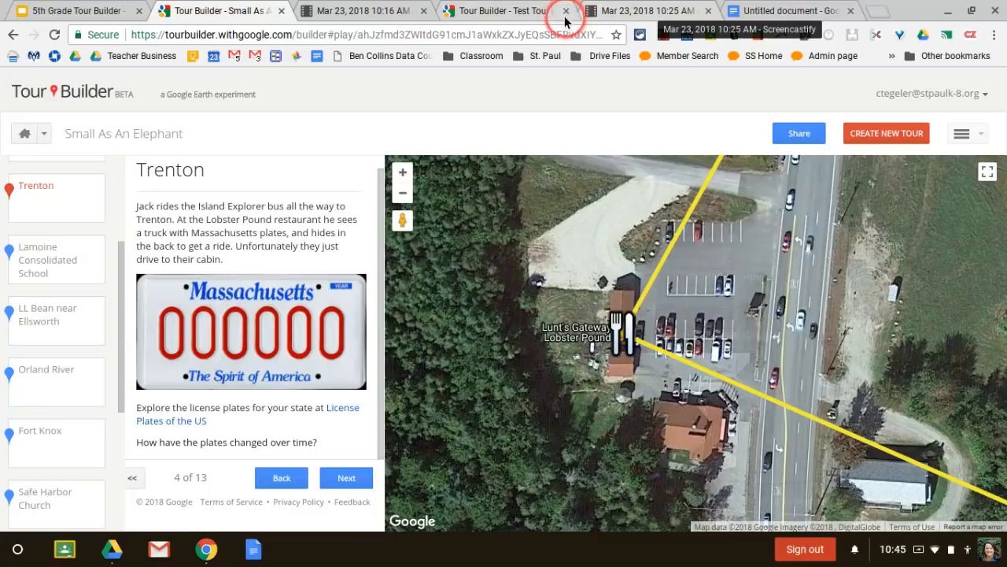
{"action": "left_click", "coordinate": [510, 19]}
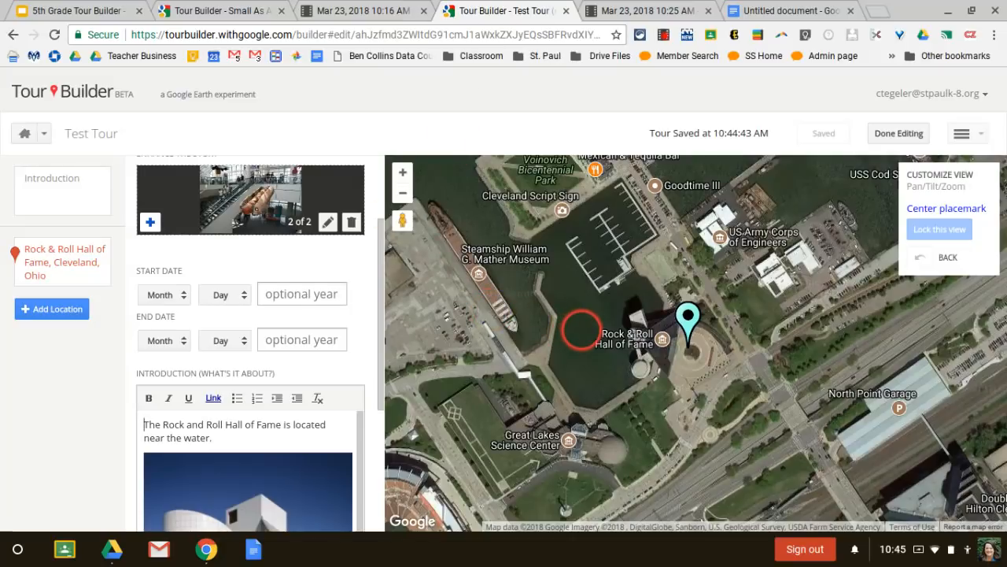
Explore the museum's surroundings at different map scales, look toward it from E 9th St in Street View, and exit Street View
{"action": "left_click", "coordinate": [407, 203]}
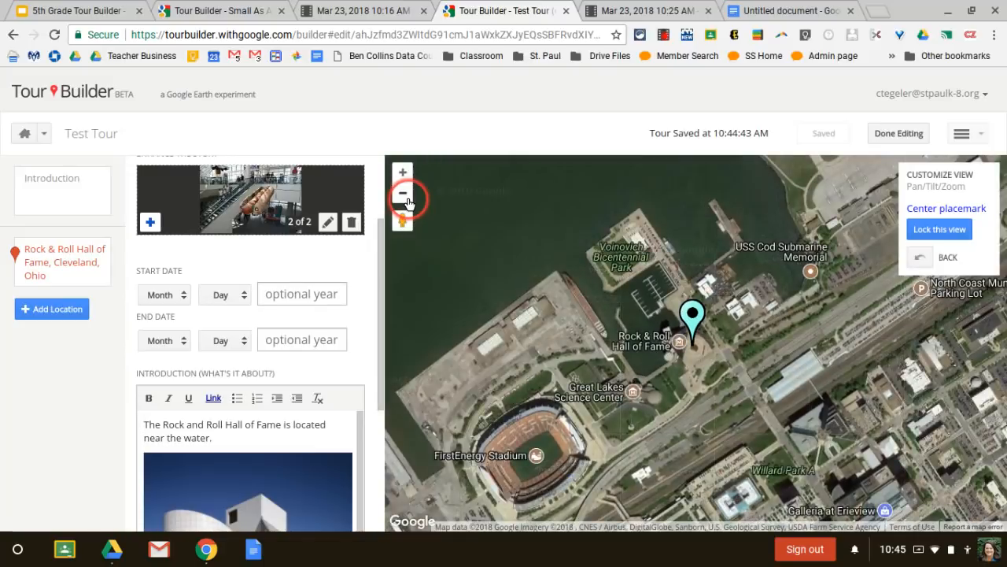
{"action": "left_click", "coordinate": [403, 194]}
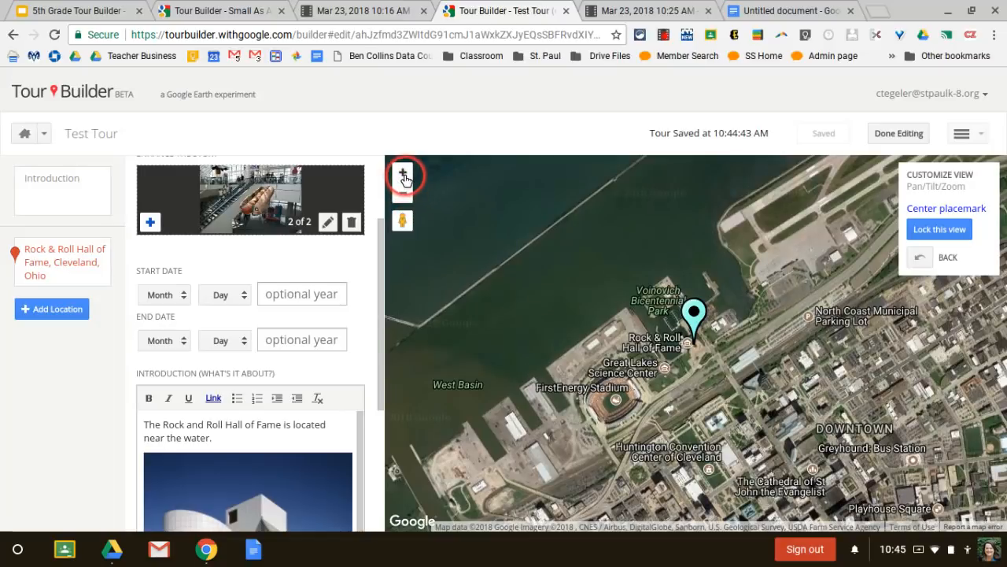
{"action": "left_click", "coordinate": [403, 174]}
{"action": "left_click", "coordinate": [403, 174]}
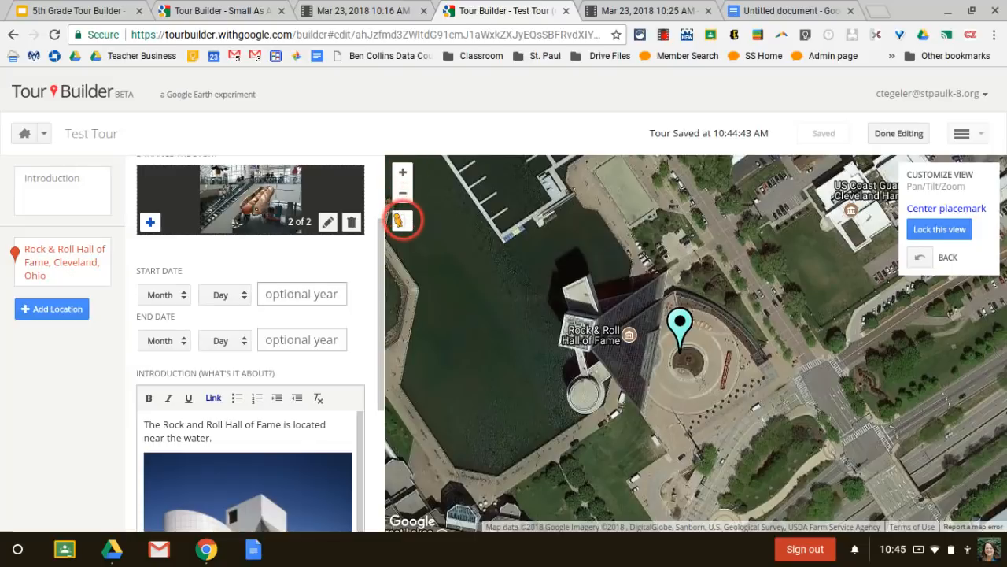
{"action": "left_click_drag", "start_coordinate": [402, 220], "coordinate": [755, 291]}
{"action": "left_click", "coordinate": [670, 425]}
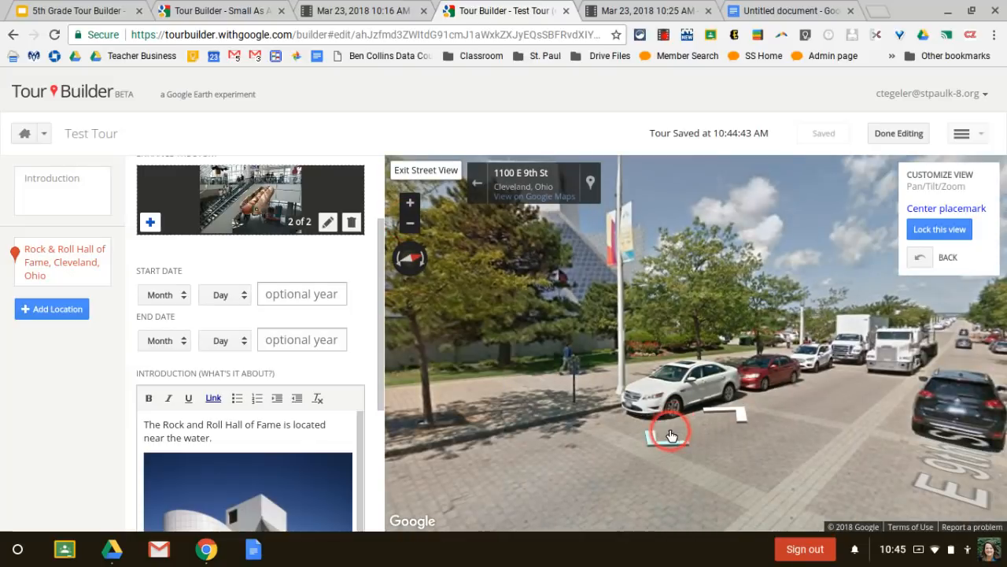
{"action": "left_click_drag", "start_coordinate": [490, 337], "coordinate": [711, 288]}
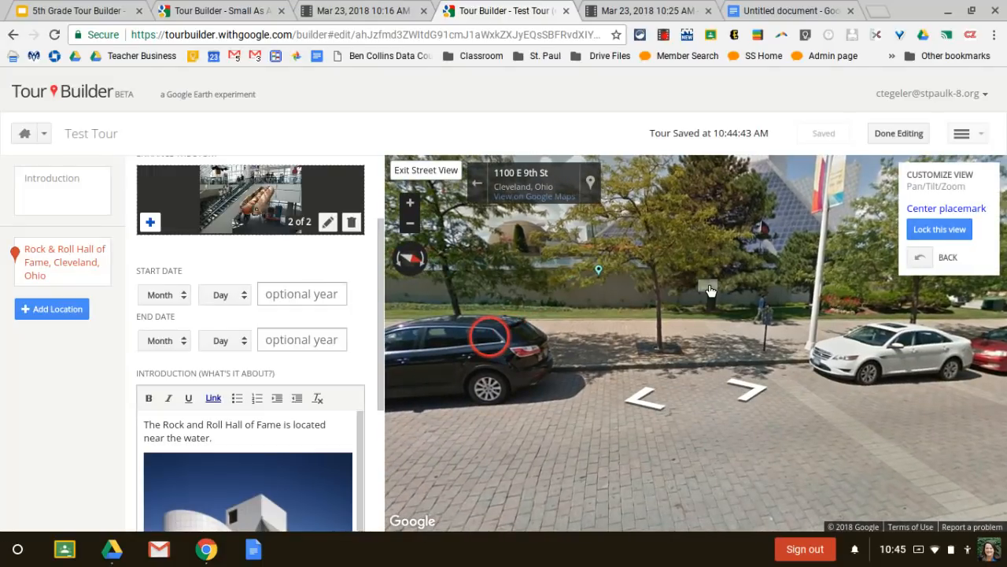
{"action": "left_click", "coordinate": [431, 170]}
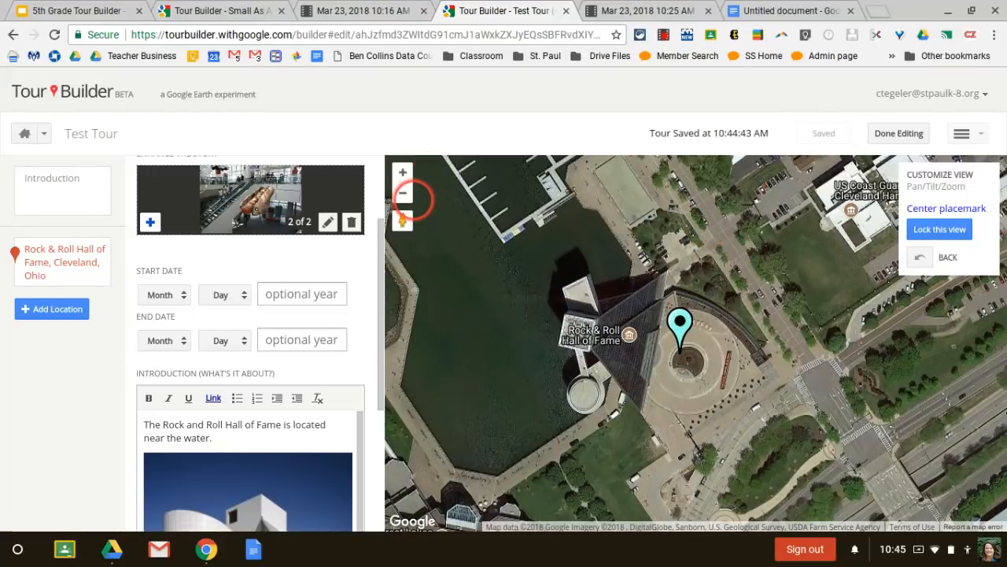
Lock a wider map view for the location that also takes in FirstEnergy Stadium and the USS Cod Submarine Memorial
{"action": "left_click", "coordinate": [404, 195]}
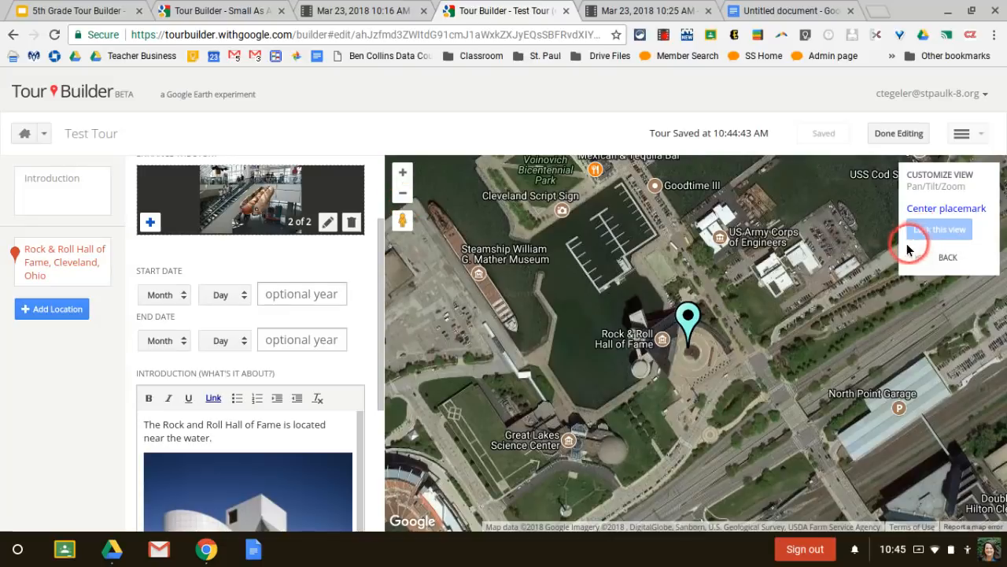
{"action": "left_click", "coordinate": [404, 194]}
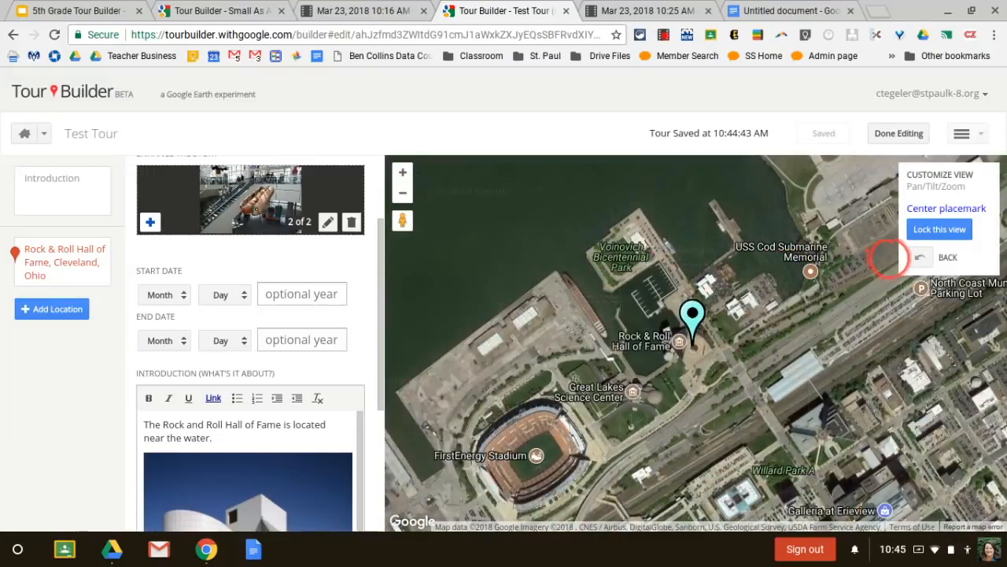
{"action": "left_click", "coordinate": [932, 232]}
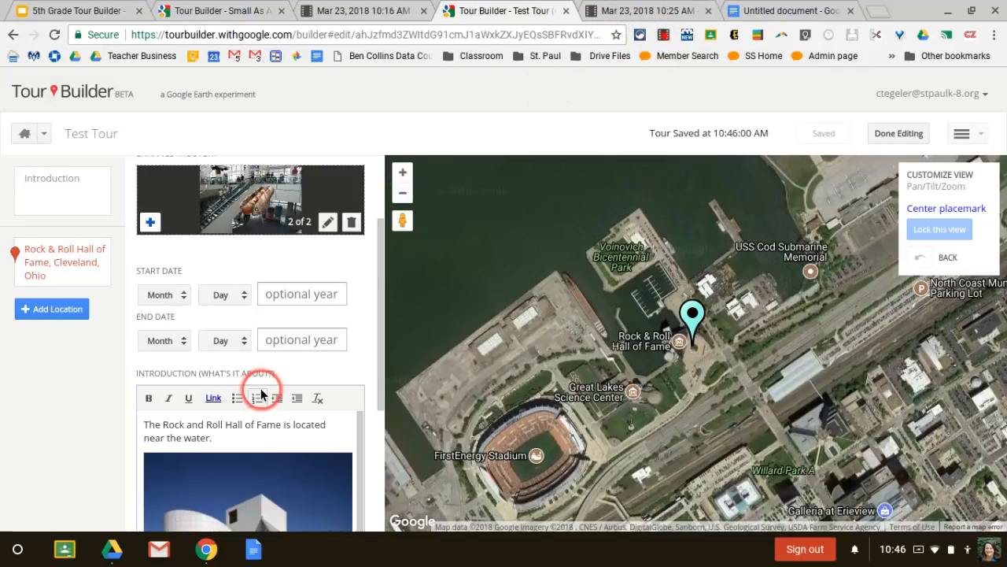
Expand the location's advanced options to view the choice for adding a KML/KMZ file
{"action": "scroll", "coordinate": [261, 392], "scroll_direction": "down", "scroll_amount": 5}
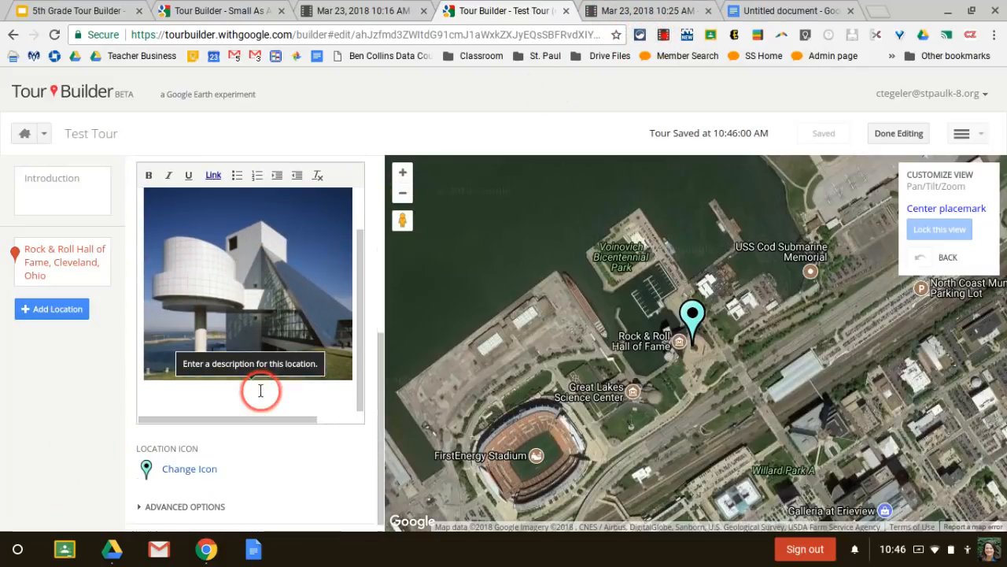
{"action": "left_click", "coordinate": [220, 496]}
{"action": "scroll", "coordinate": [220, 495], "scroll_direction": "down", "scroll_amount": 1}
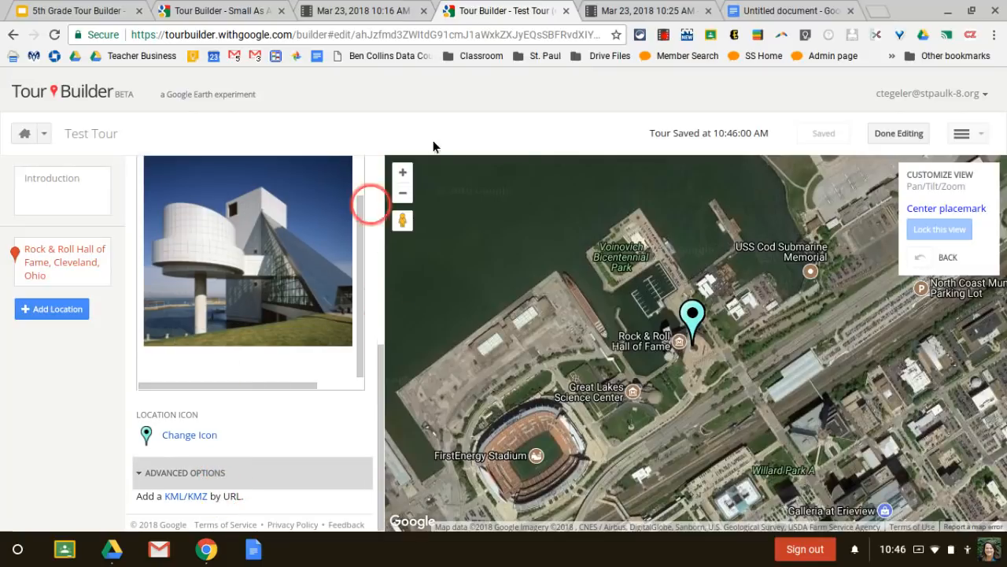
{"action": "left_click", "coordinate": [663, 37]}
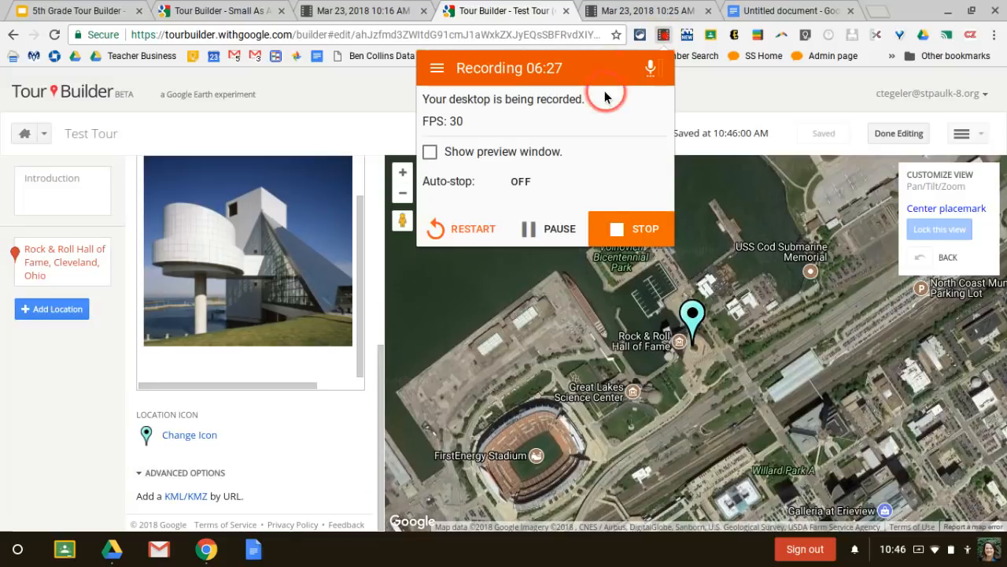